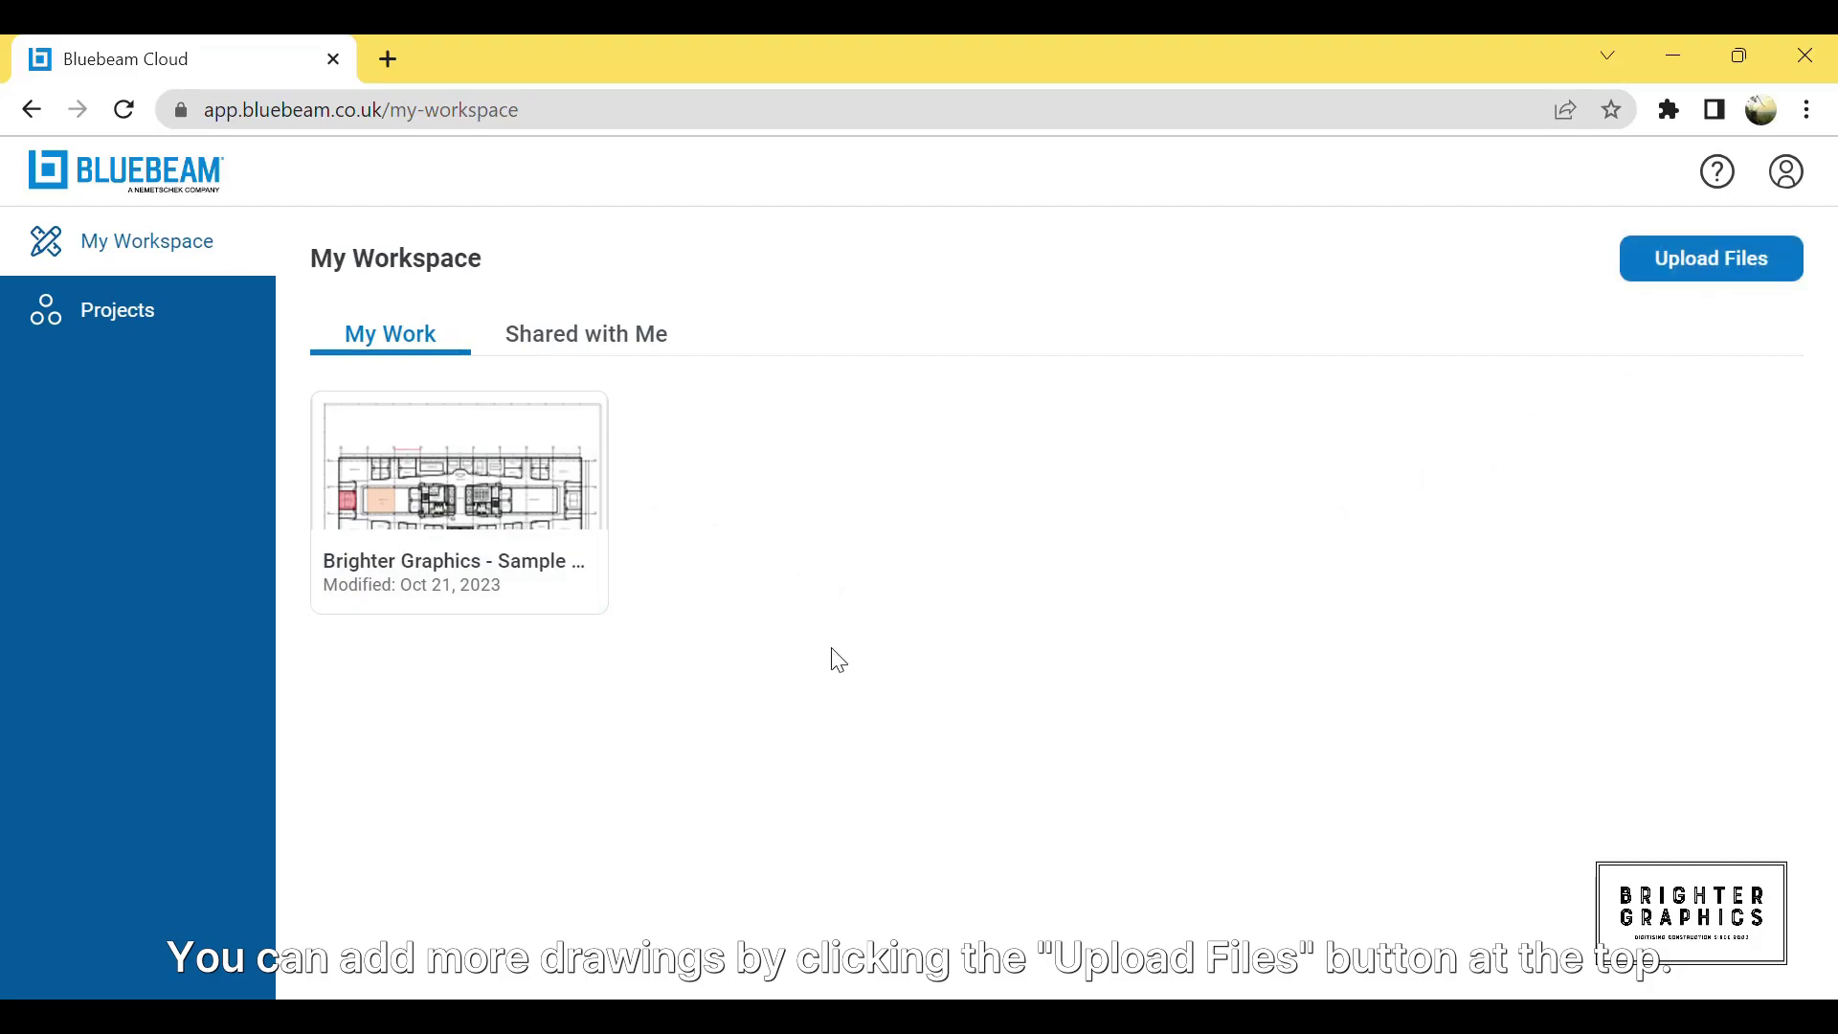
Step: Open the Brighter Graphics sample drawing from My Work in the editor
double_click(535, 512)
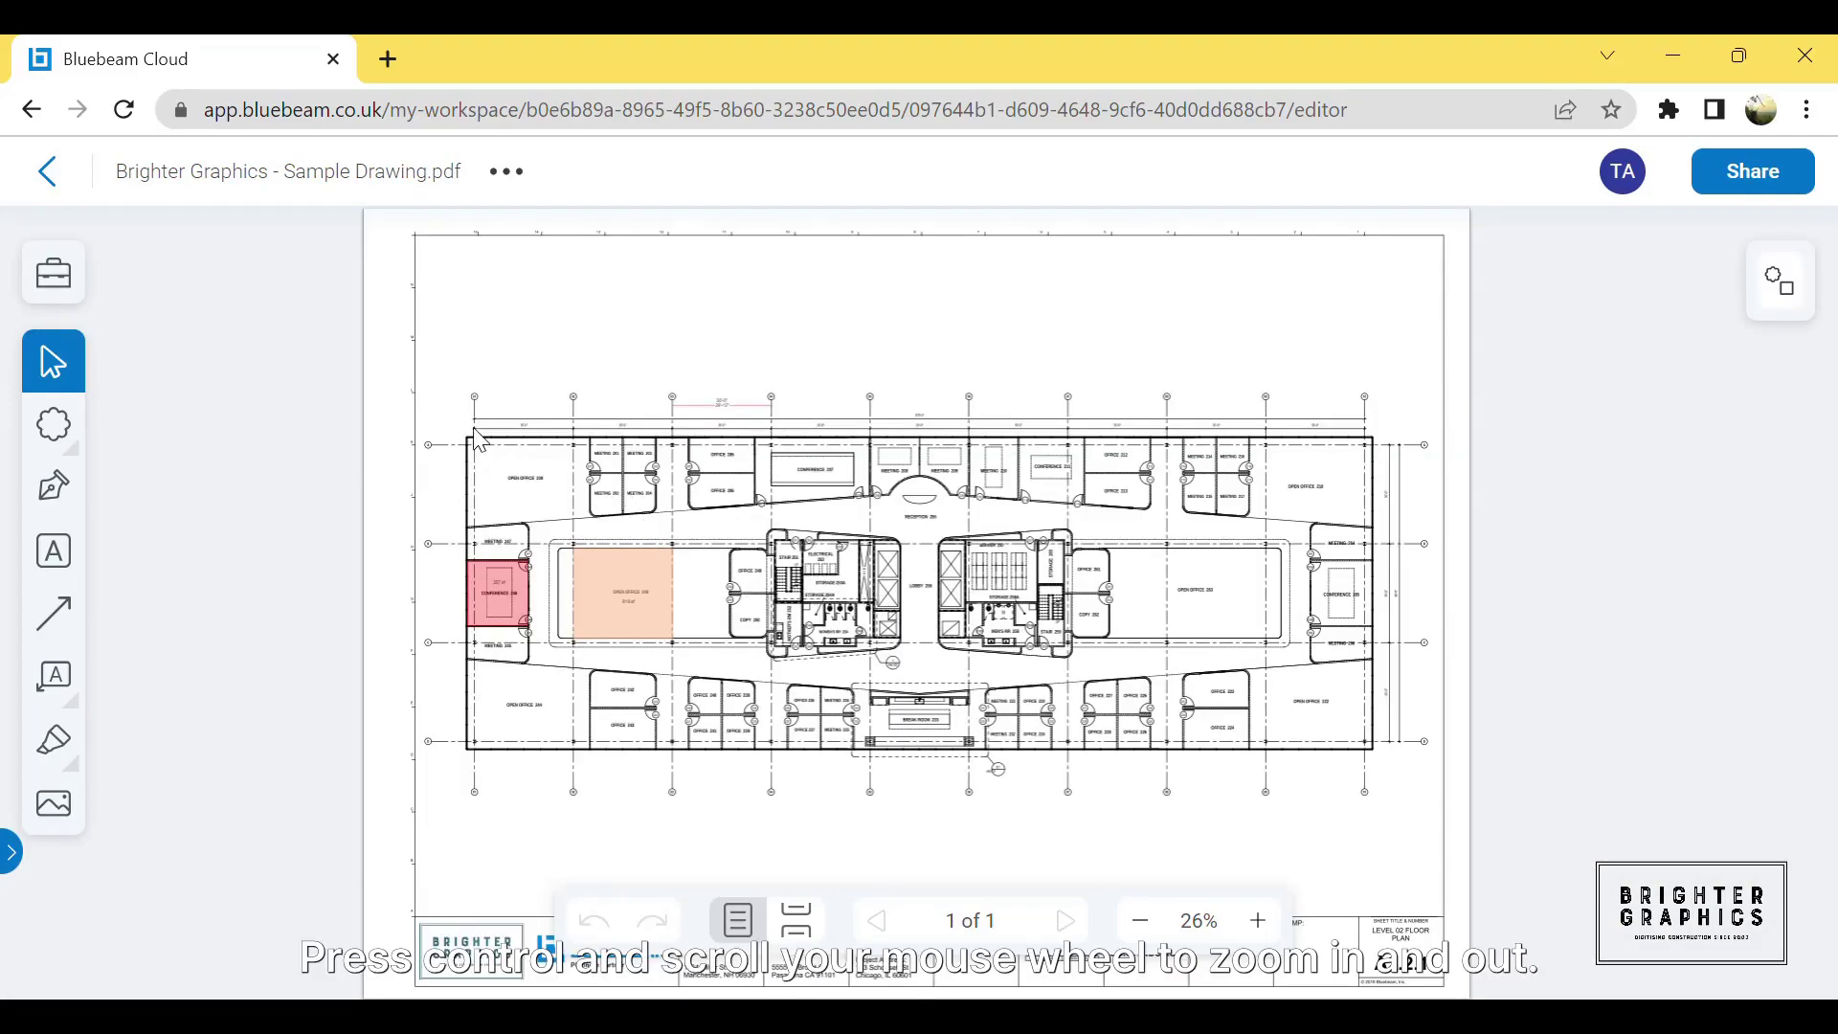
scroll(478, 440, "up", 5)
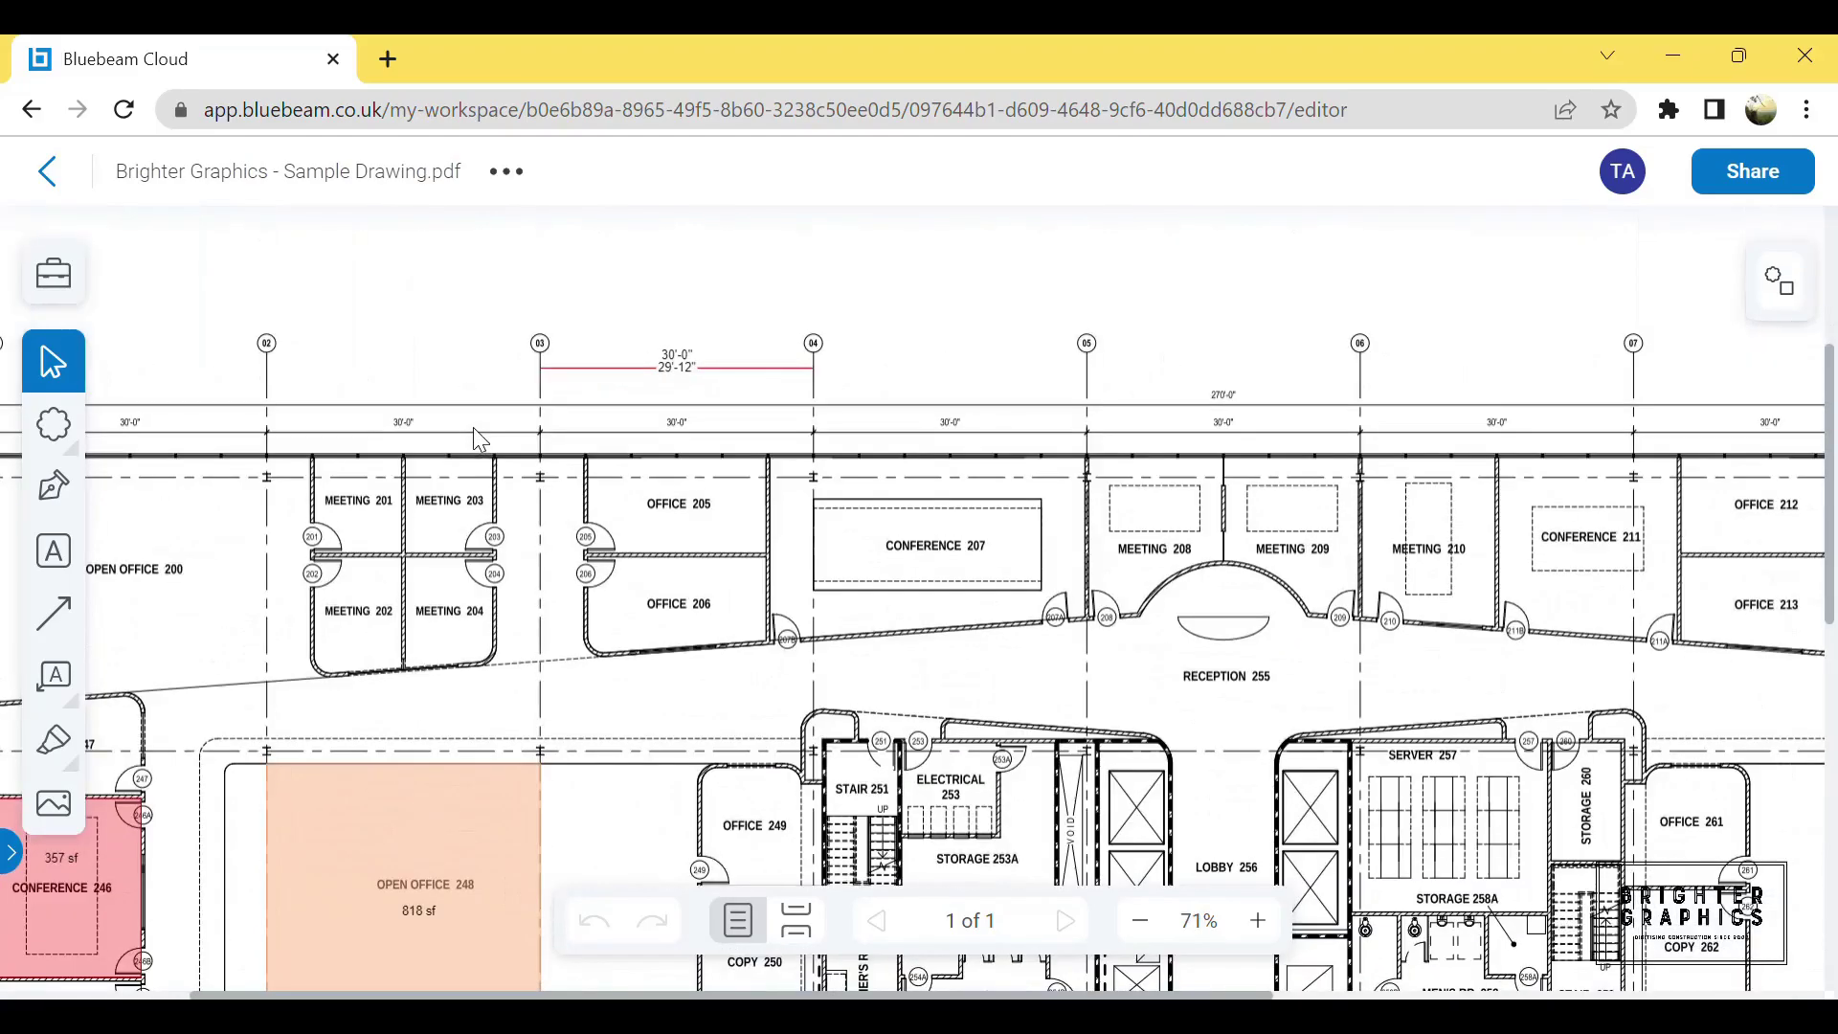
scroll(493, 489, "down", 2)
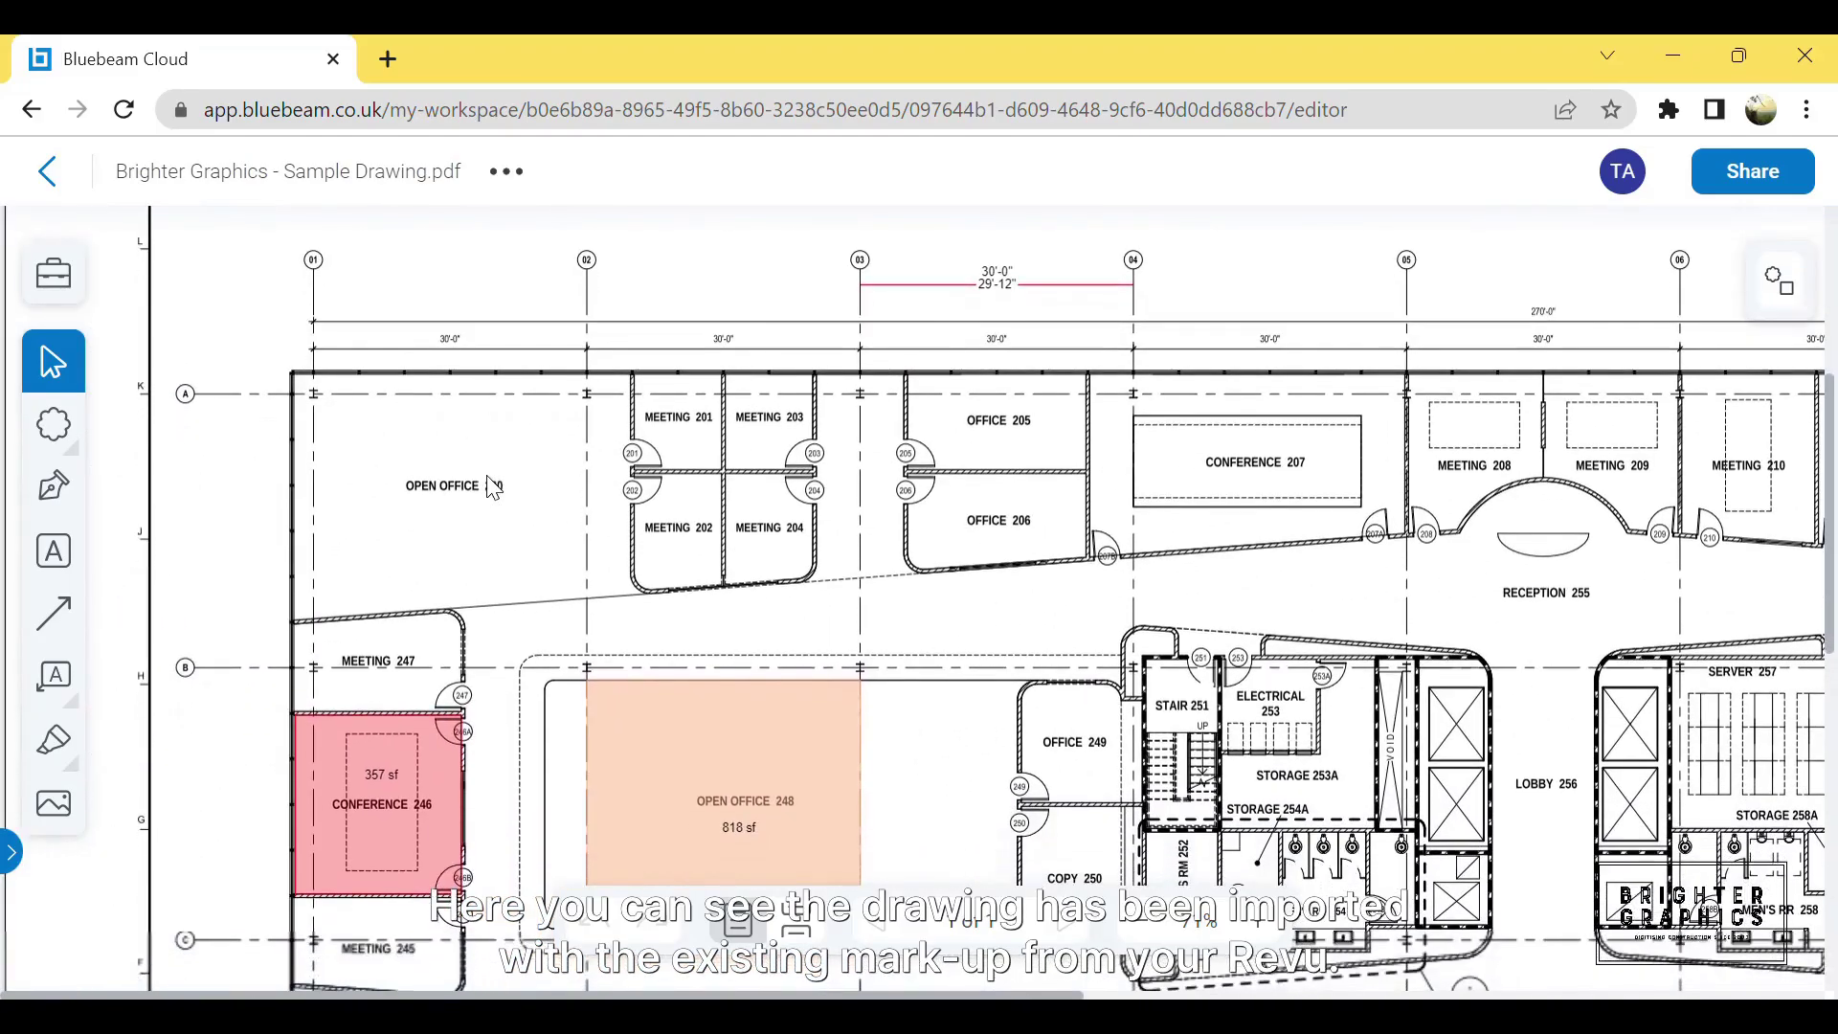
Step: Select the Conference 246 and Open Office 248 area markups and the length measurement above Office 205 to inspect their properties
left_click(396, 750)
left_click(812, 727)
scroll(1106, 517, "up", 1)
scroll(1091, 497, "up", 3)
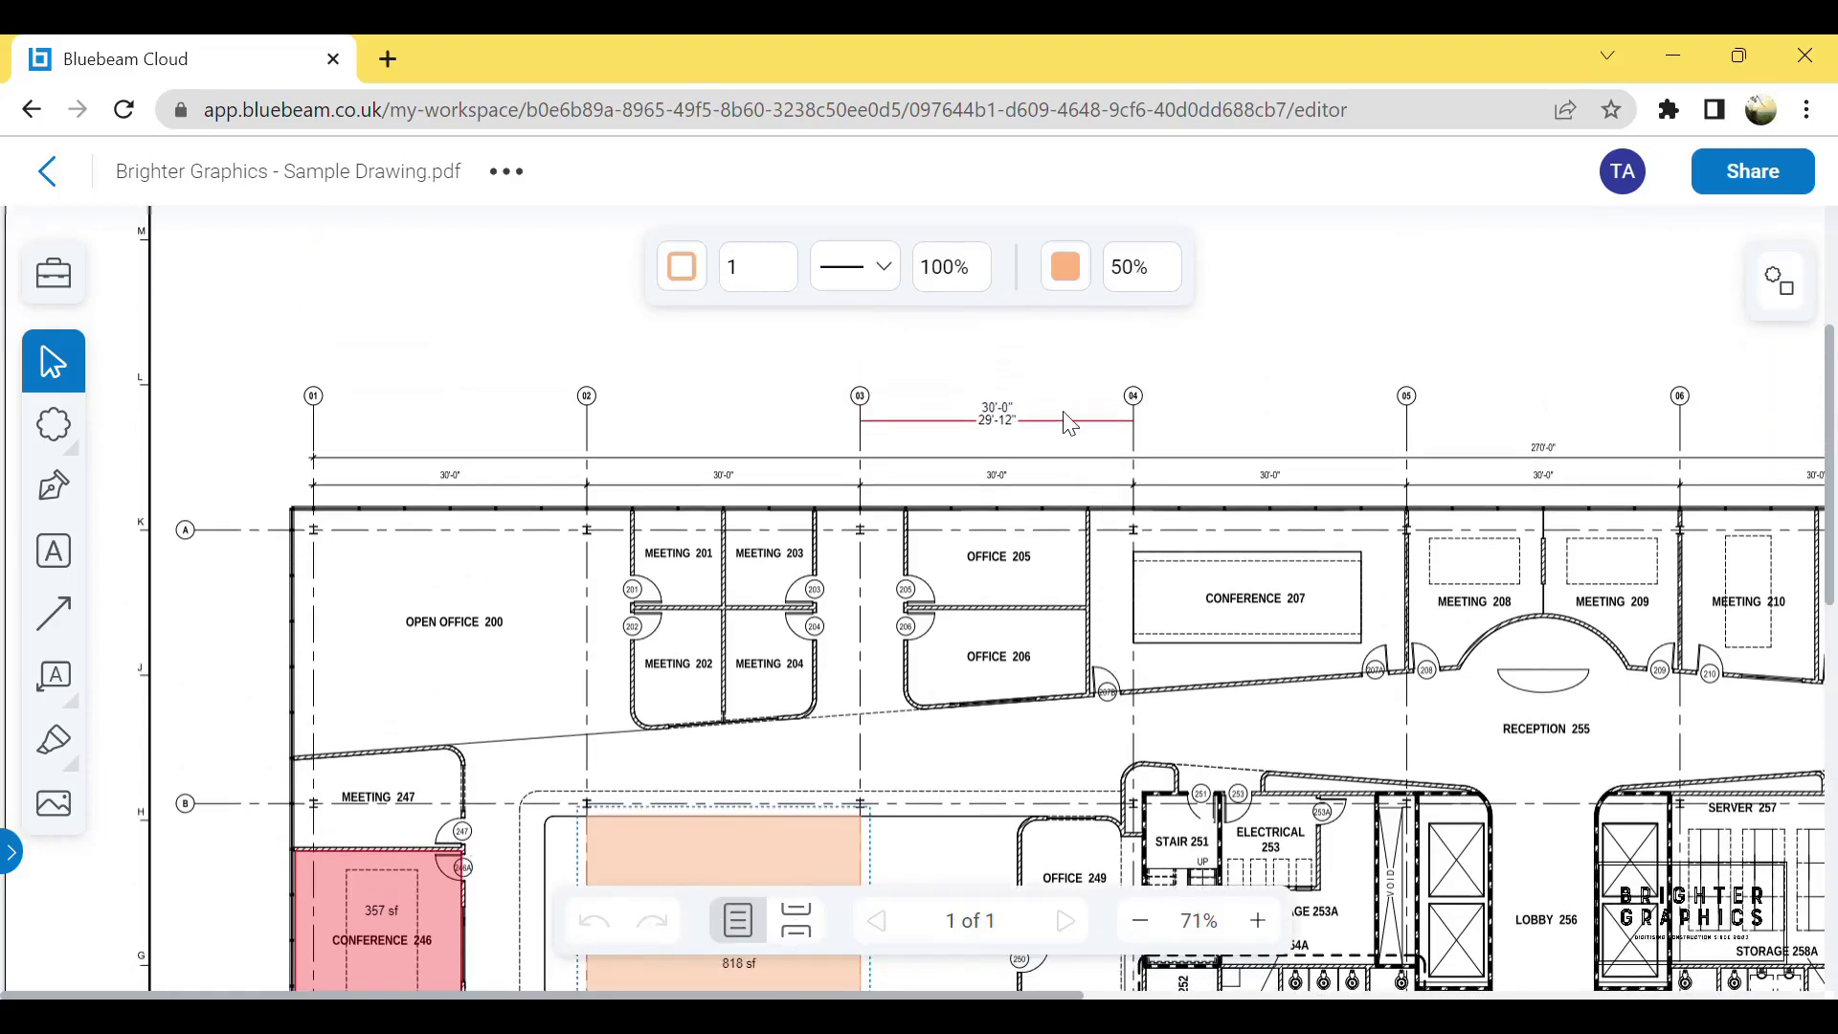
left_click(1069, 428)
scroll(1021, 628, "down", 3)
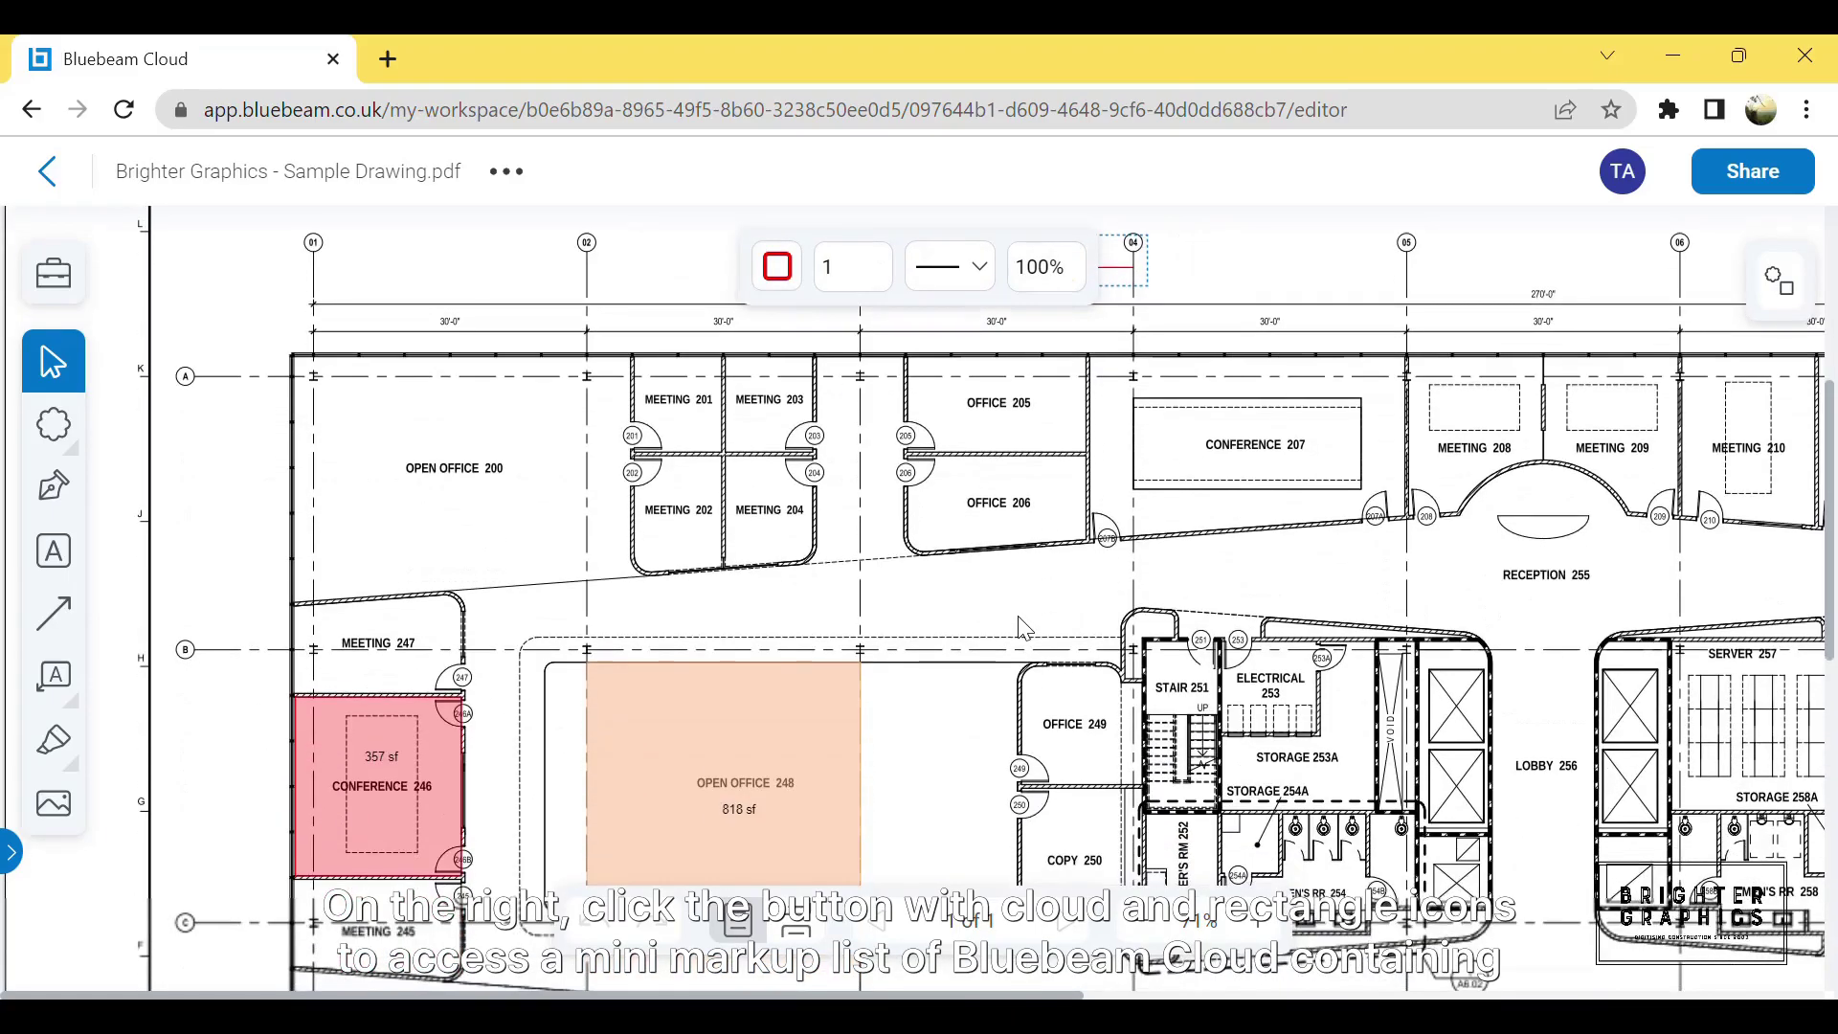
Step: Review the three measurement markups in the Shapes list, check the Comments list, and close the markup list
left_click(1779, 280)
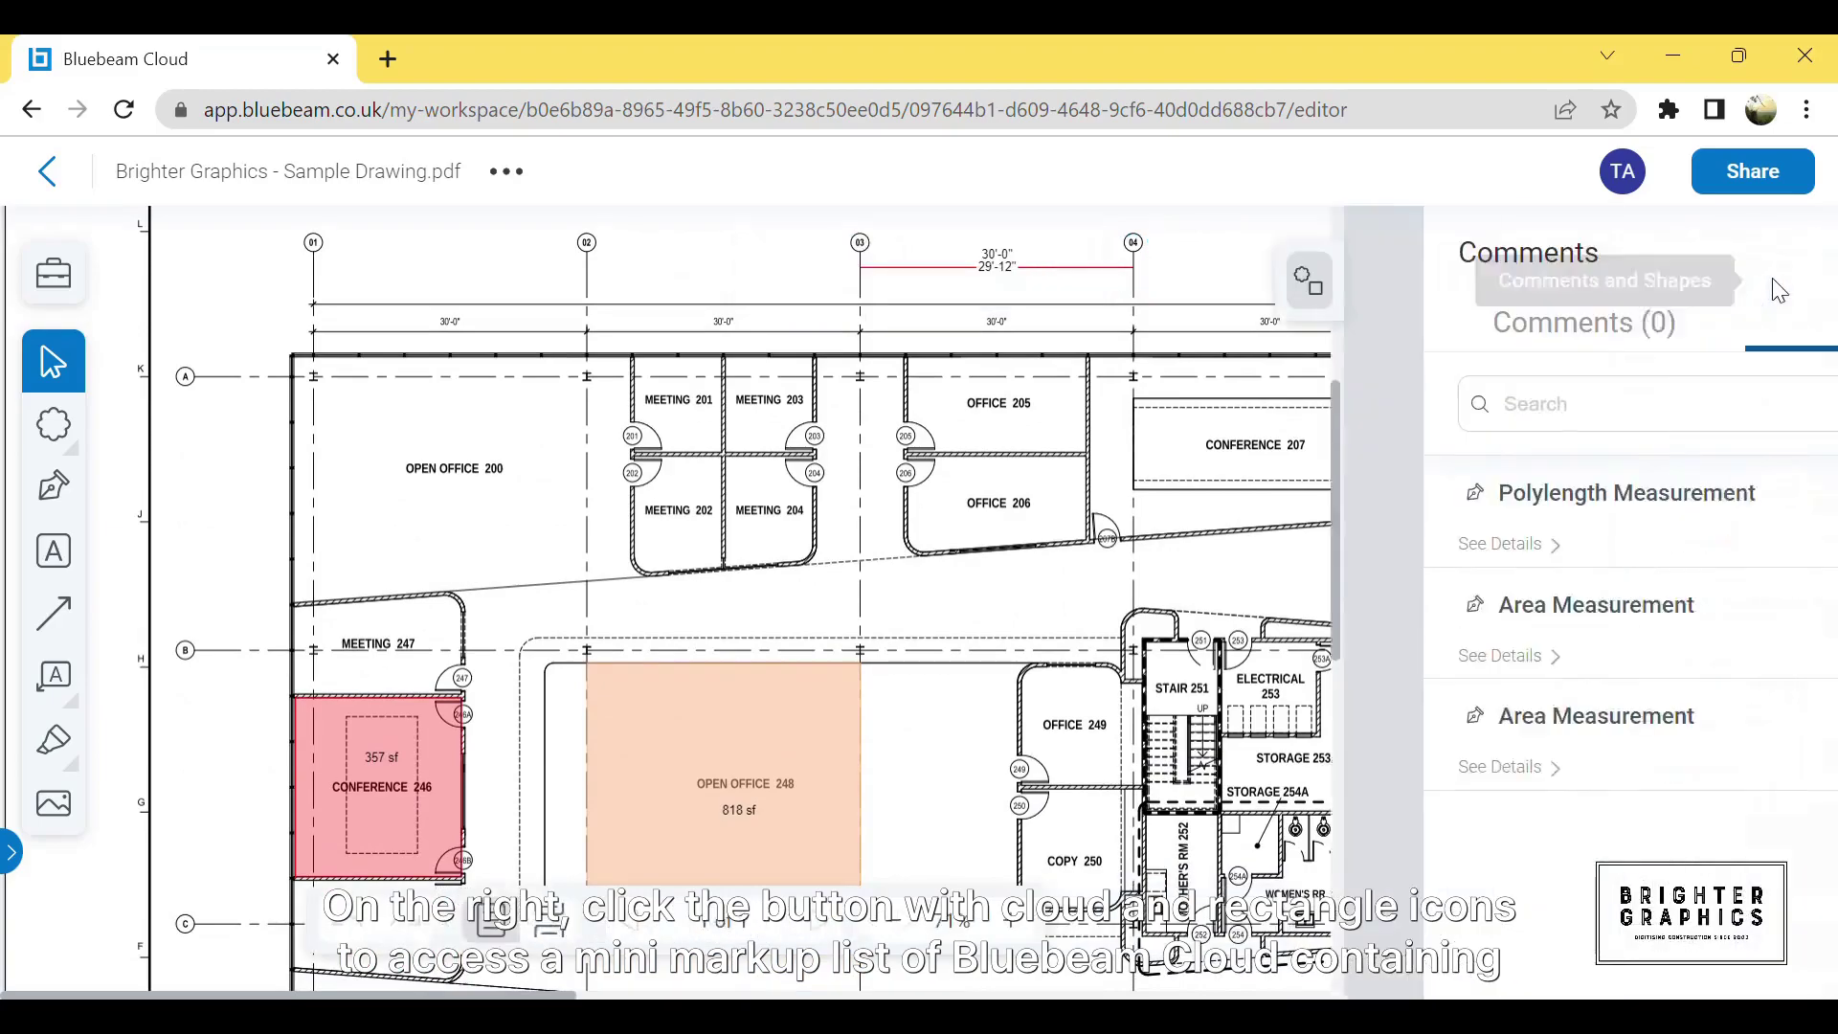
left_click(1476, 543)
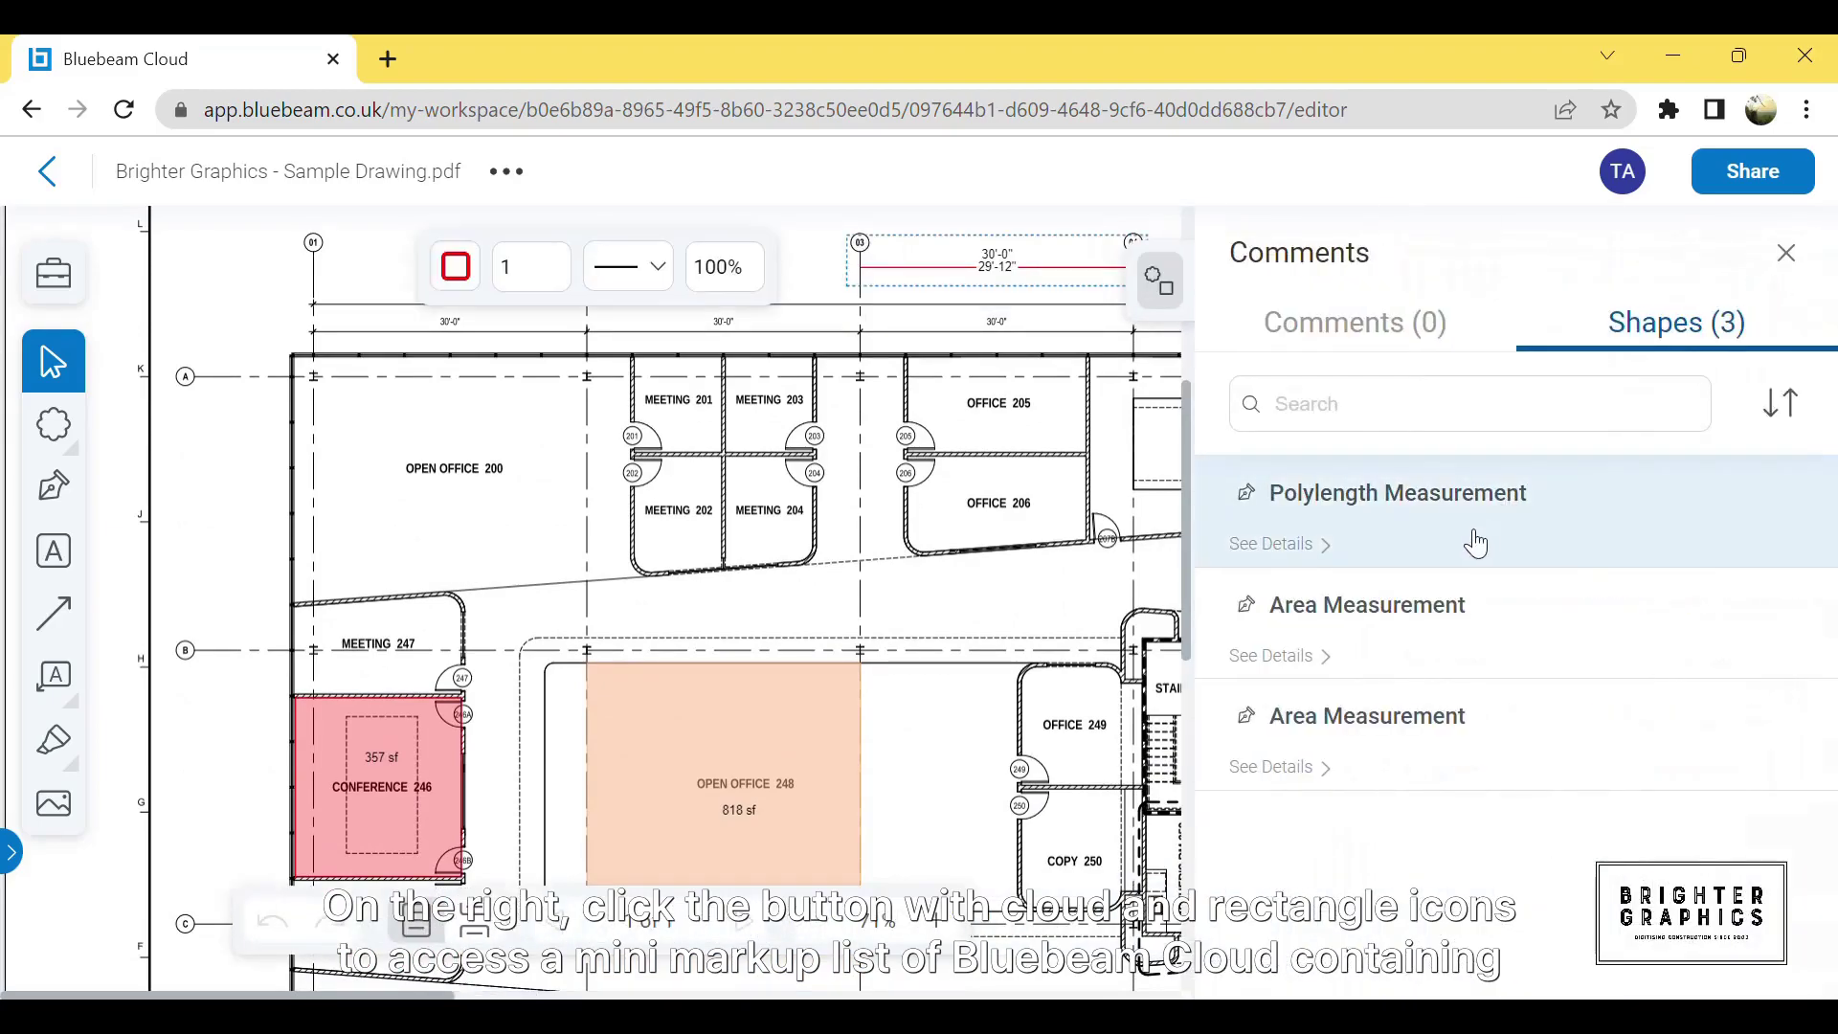
left_click(1417, 622)
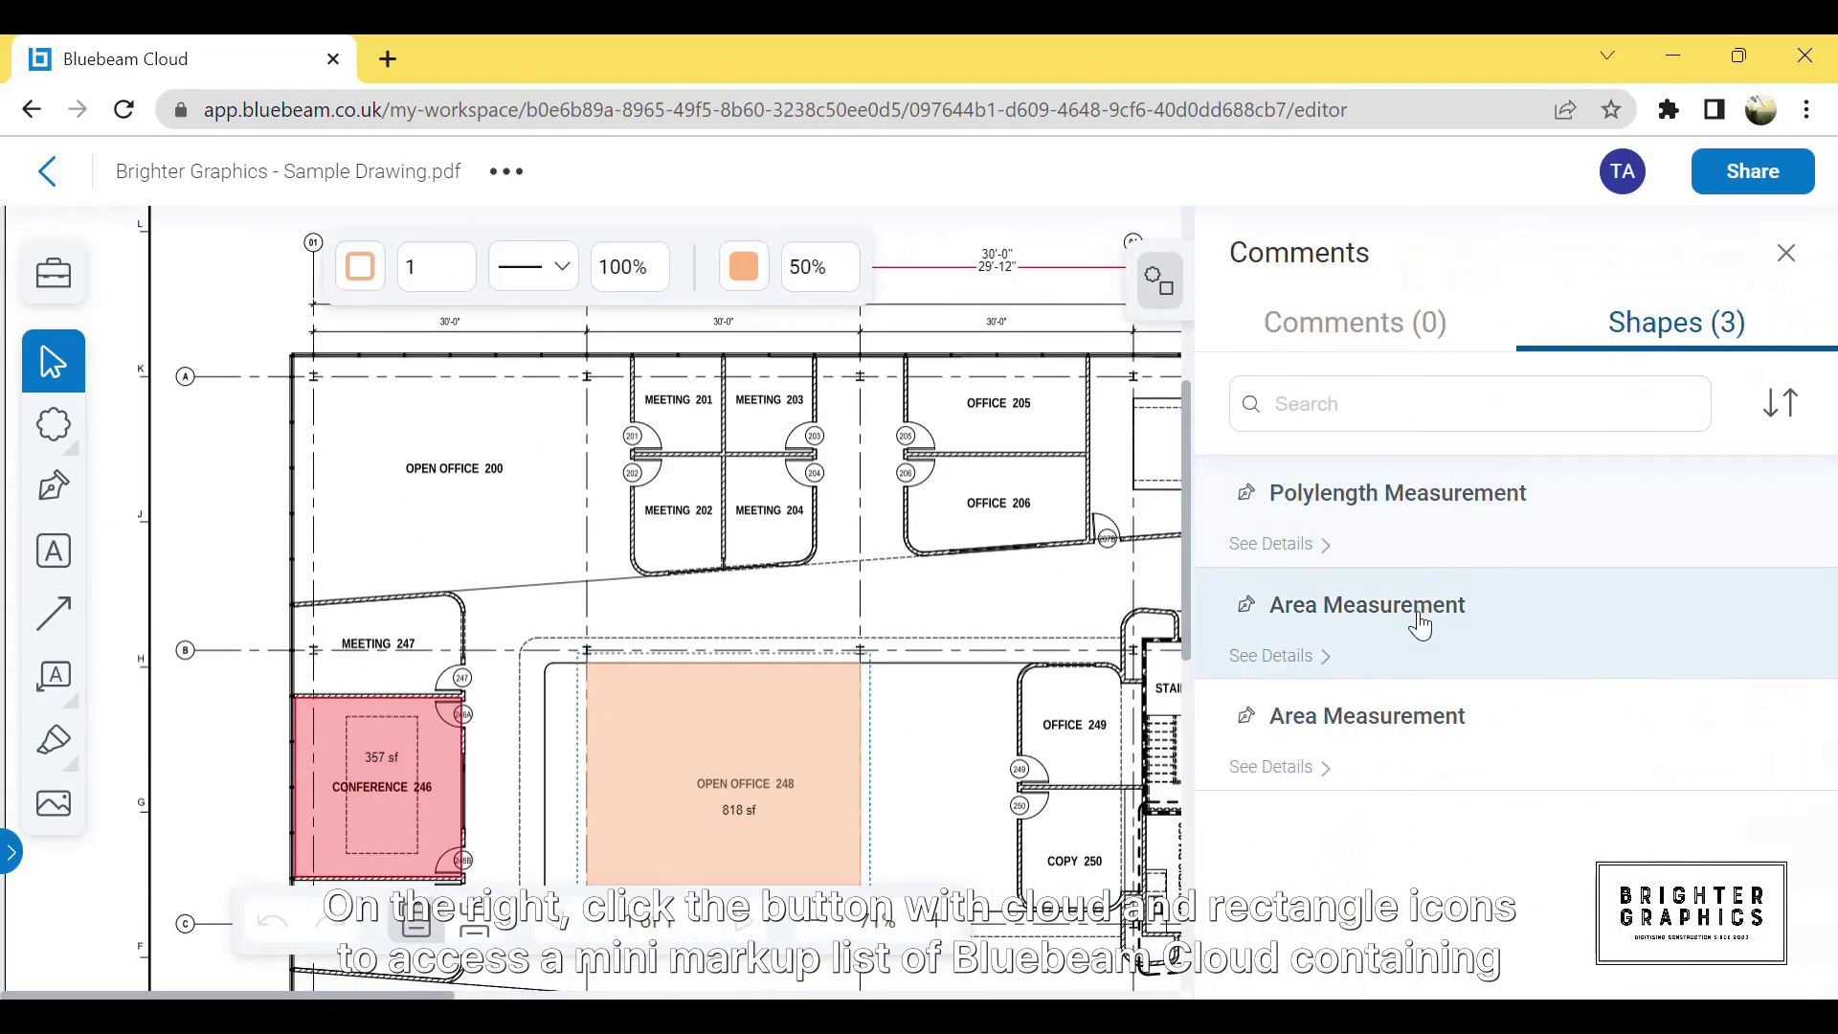
left_click(1411, 728)
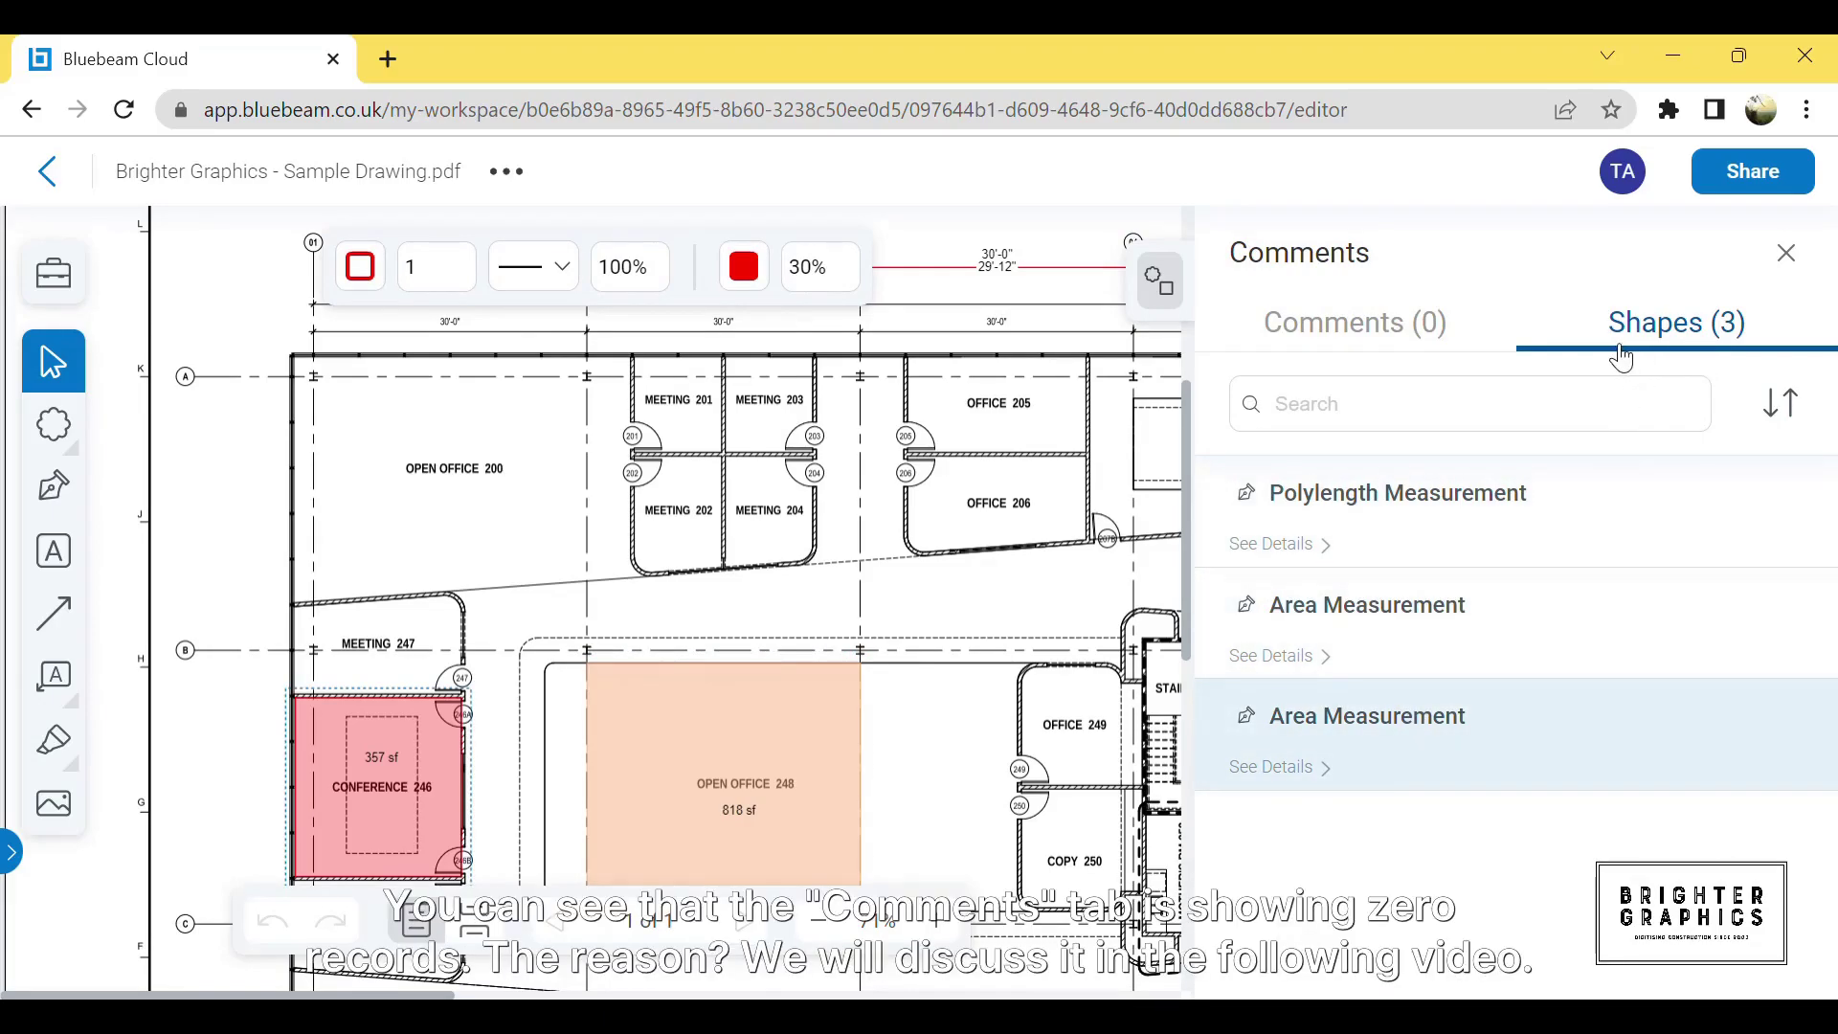
left_click(1384, 340)
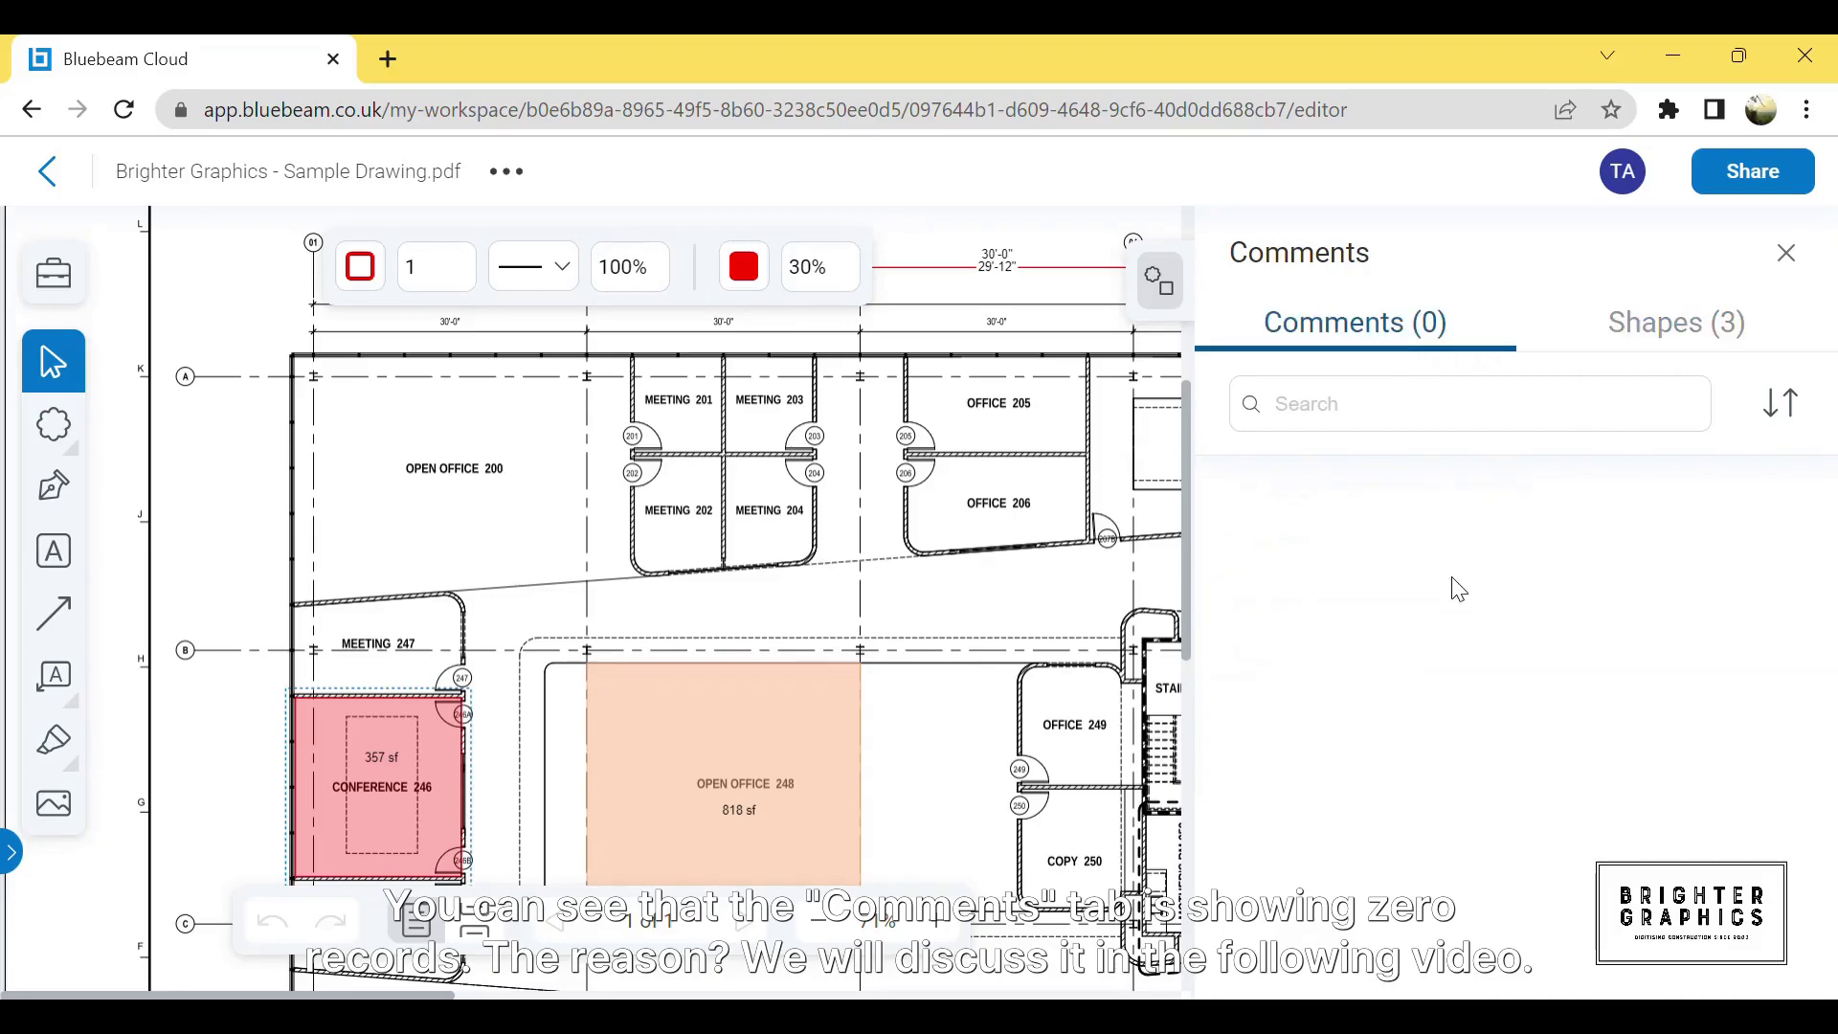
left_click(1787, 255)
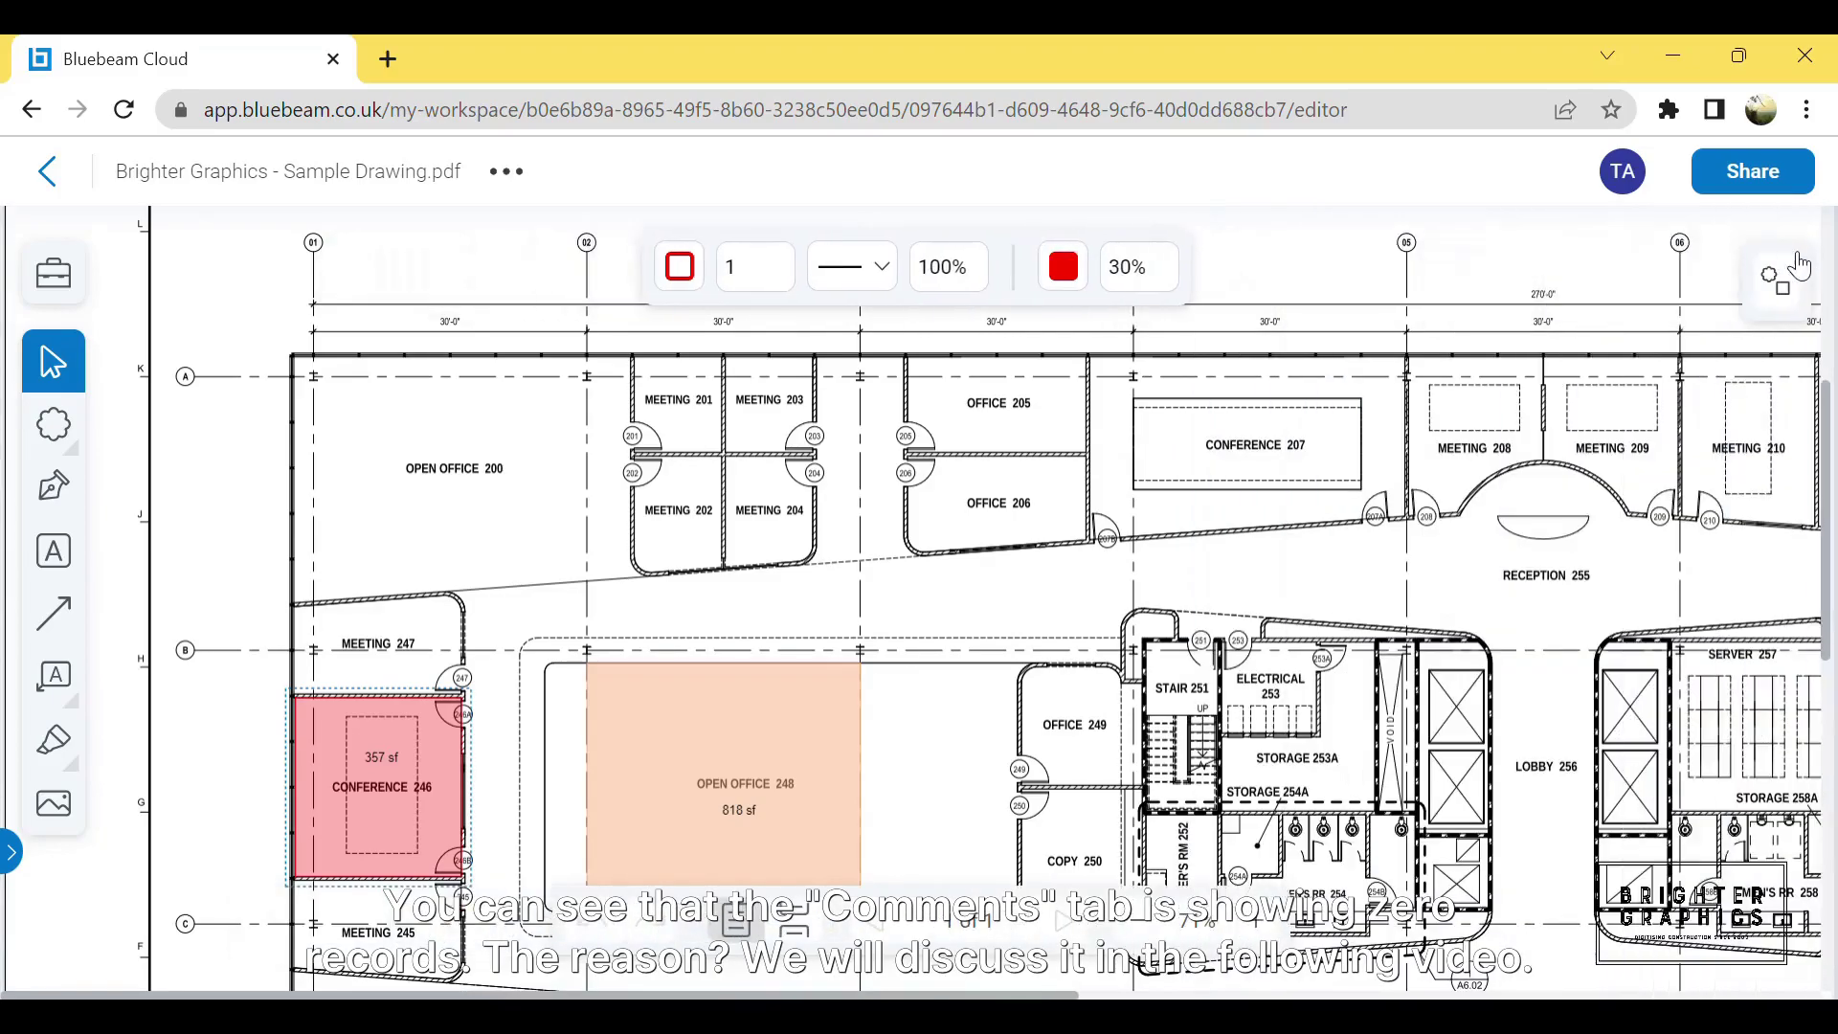
Step: Examine the predefined Architect, Contractor and Engineer Review tool sets in the Tool Chest and close it
left_click(82, 291)
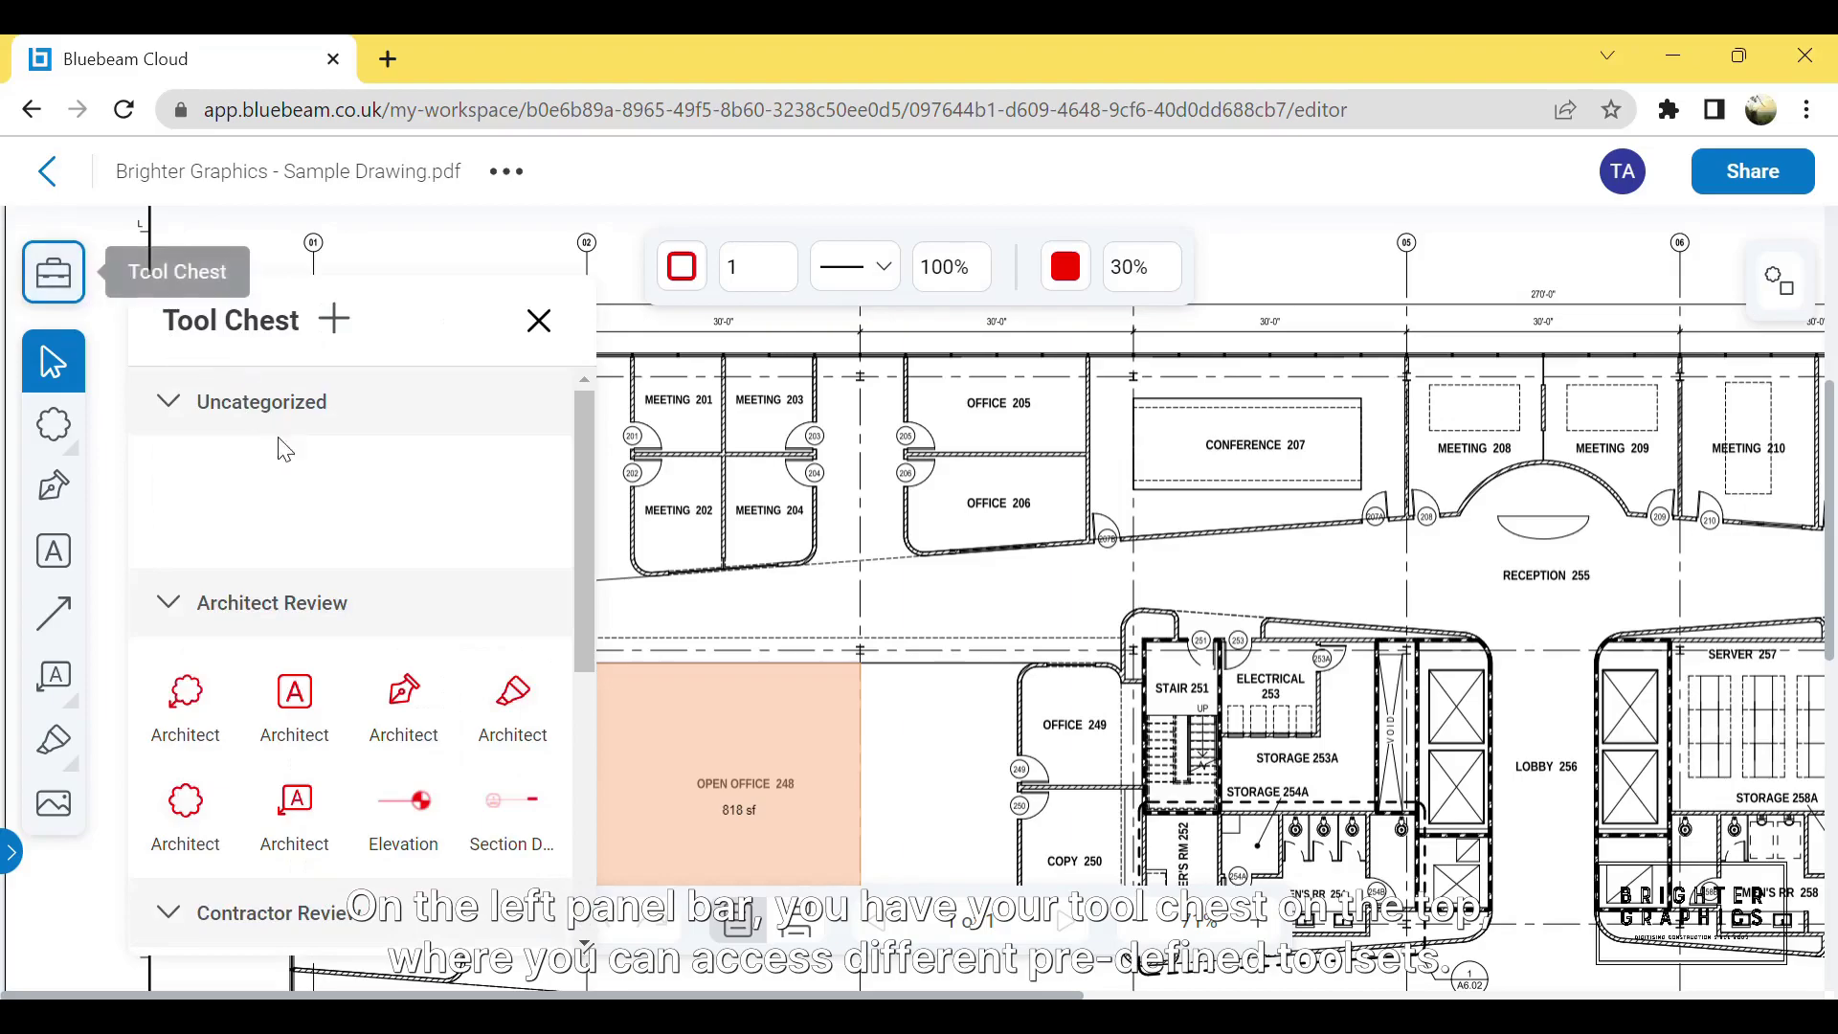
scroll(427, 538, "down", 3)
scroll(431, 532, "down", 3)
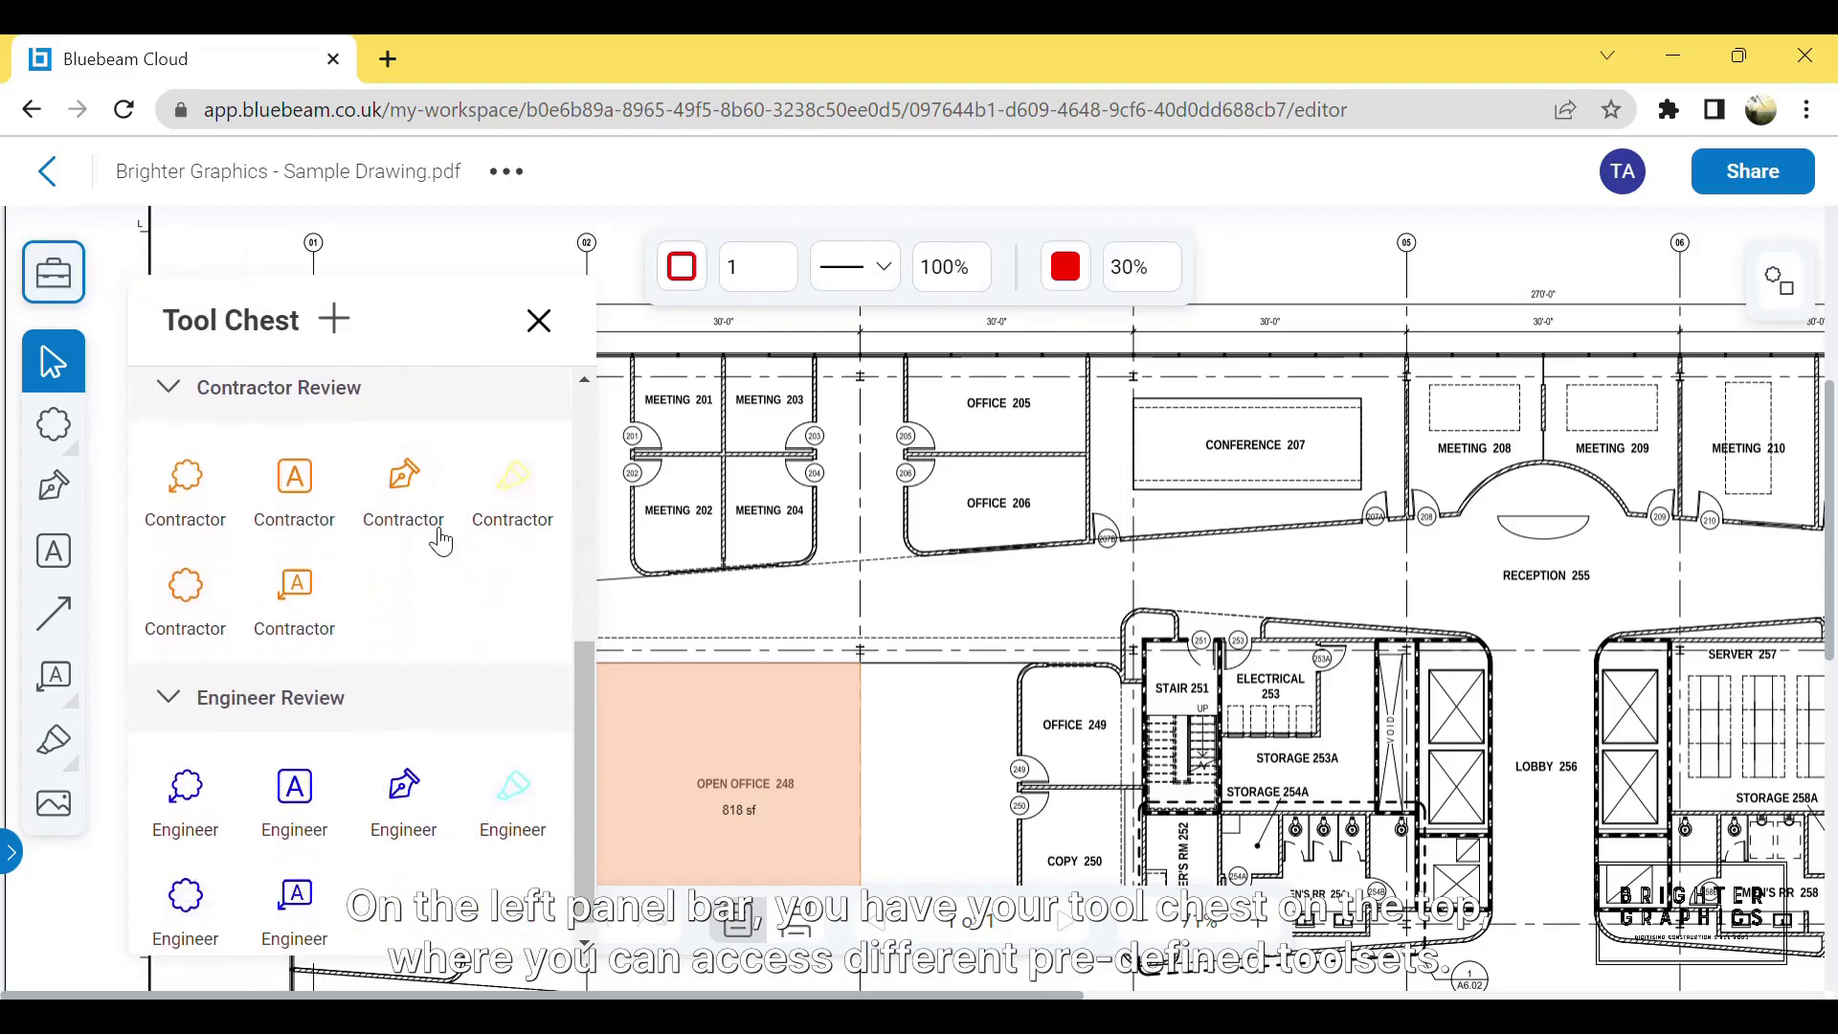
scroll(435, 539, "up", 8)
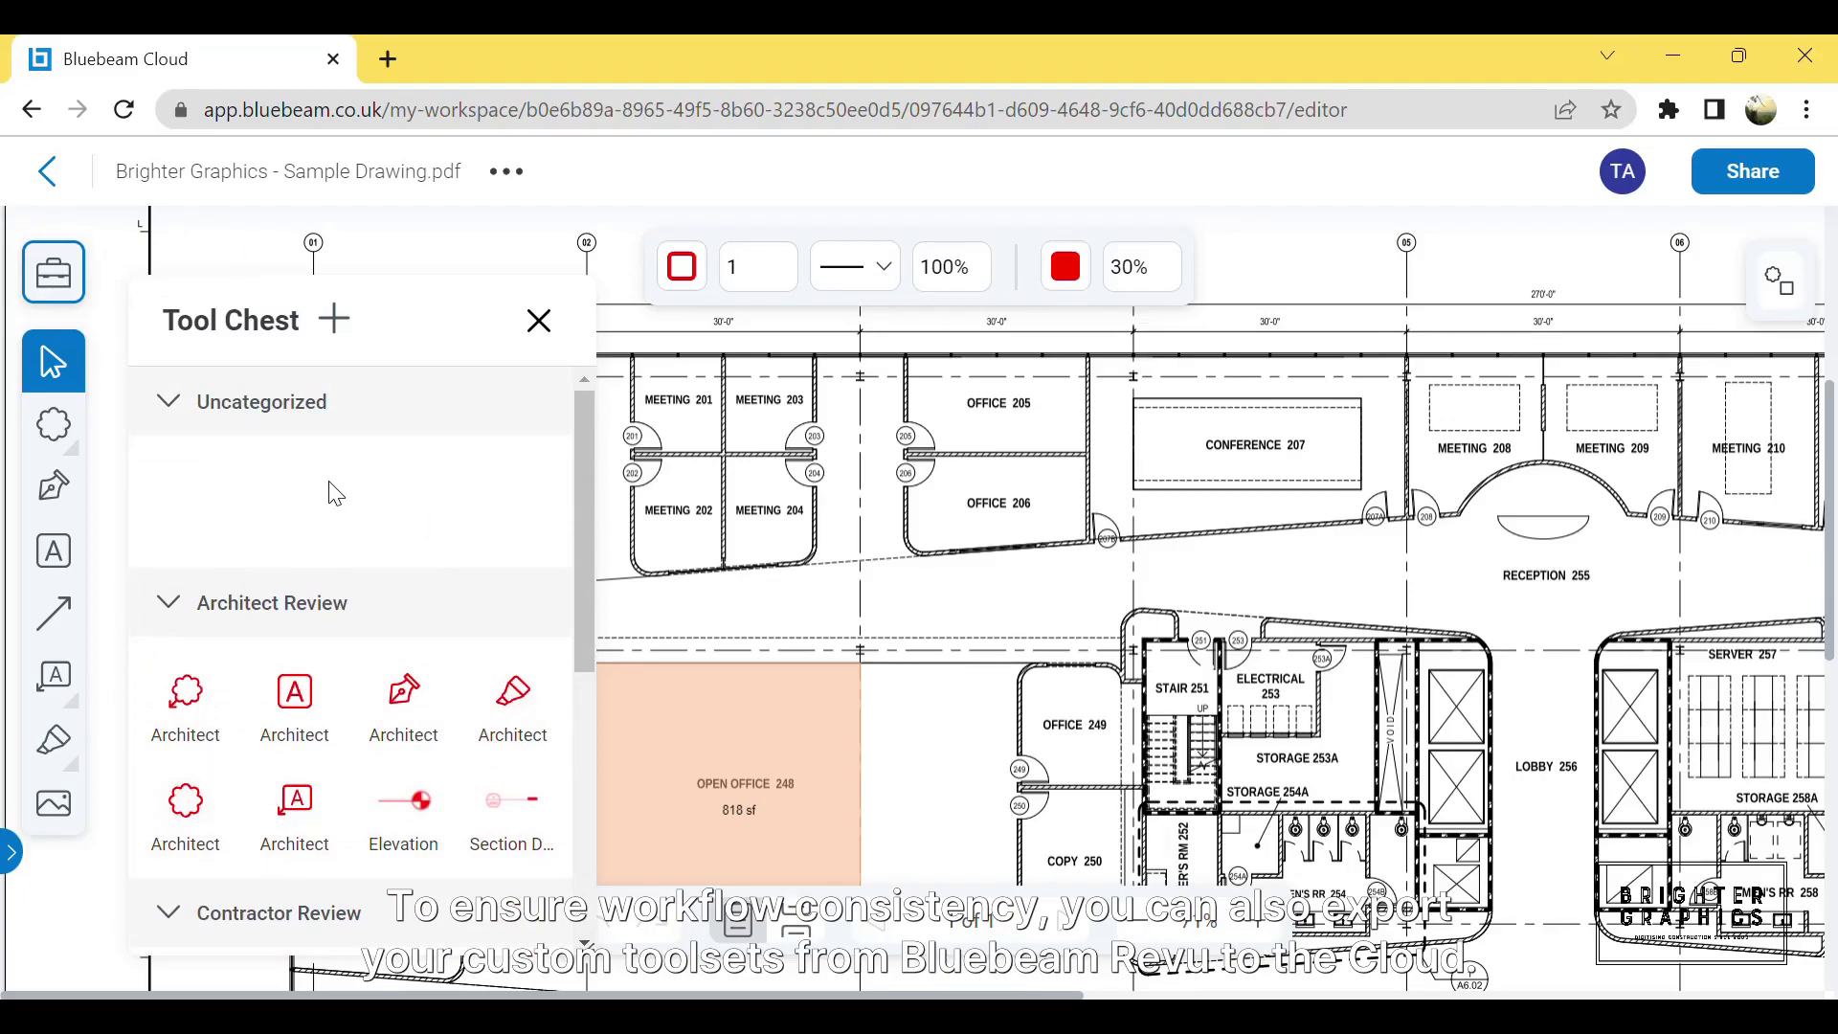
left_click(539, 321)
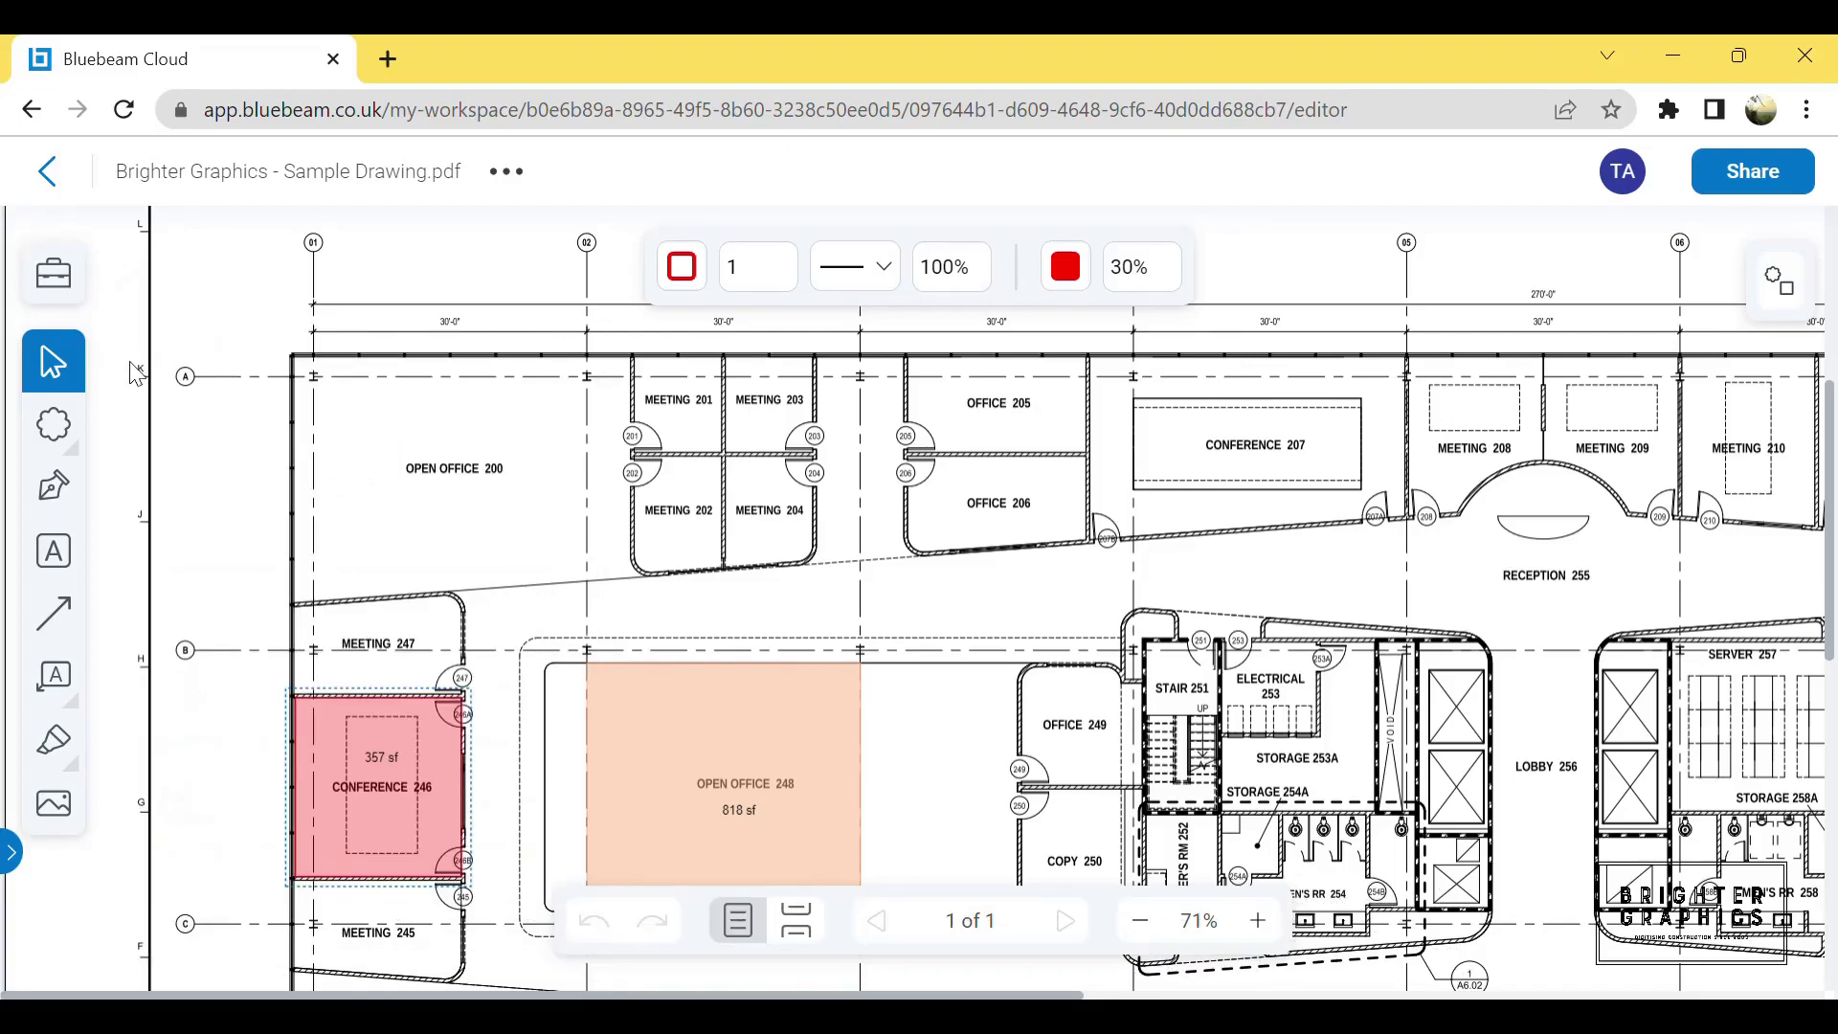
Step: Use the Select tool to view the properties of the length measurement and the Open Office 248 area markup
left_click(73, 377)
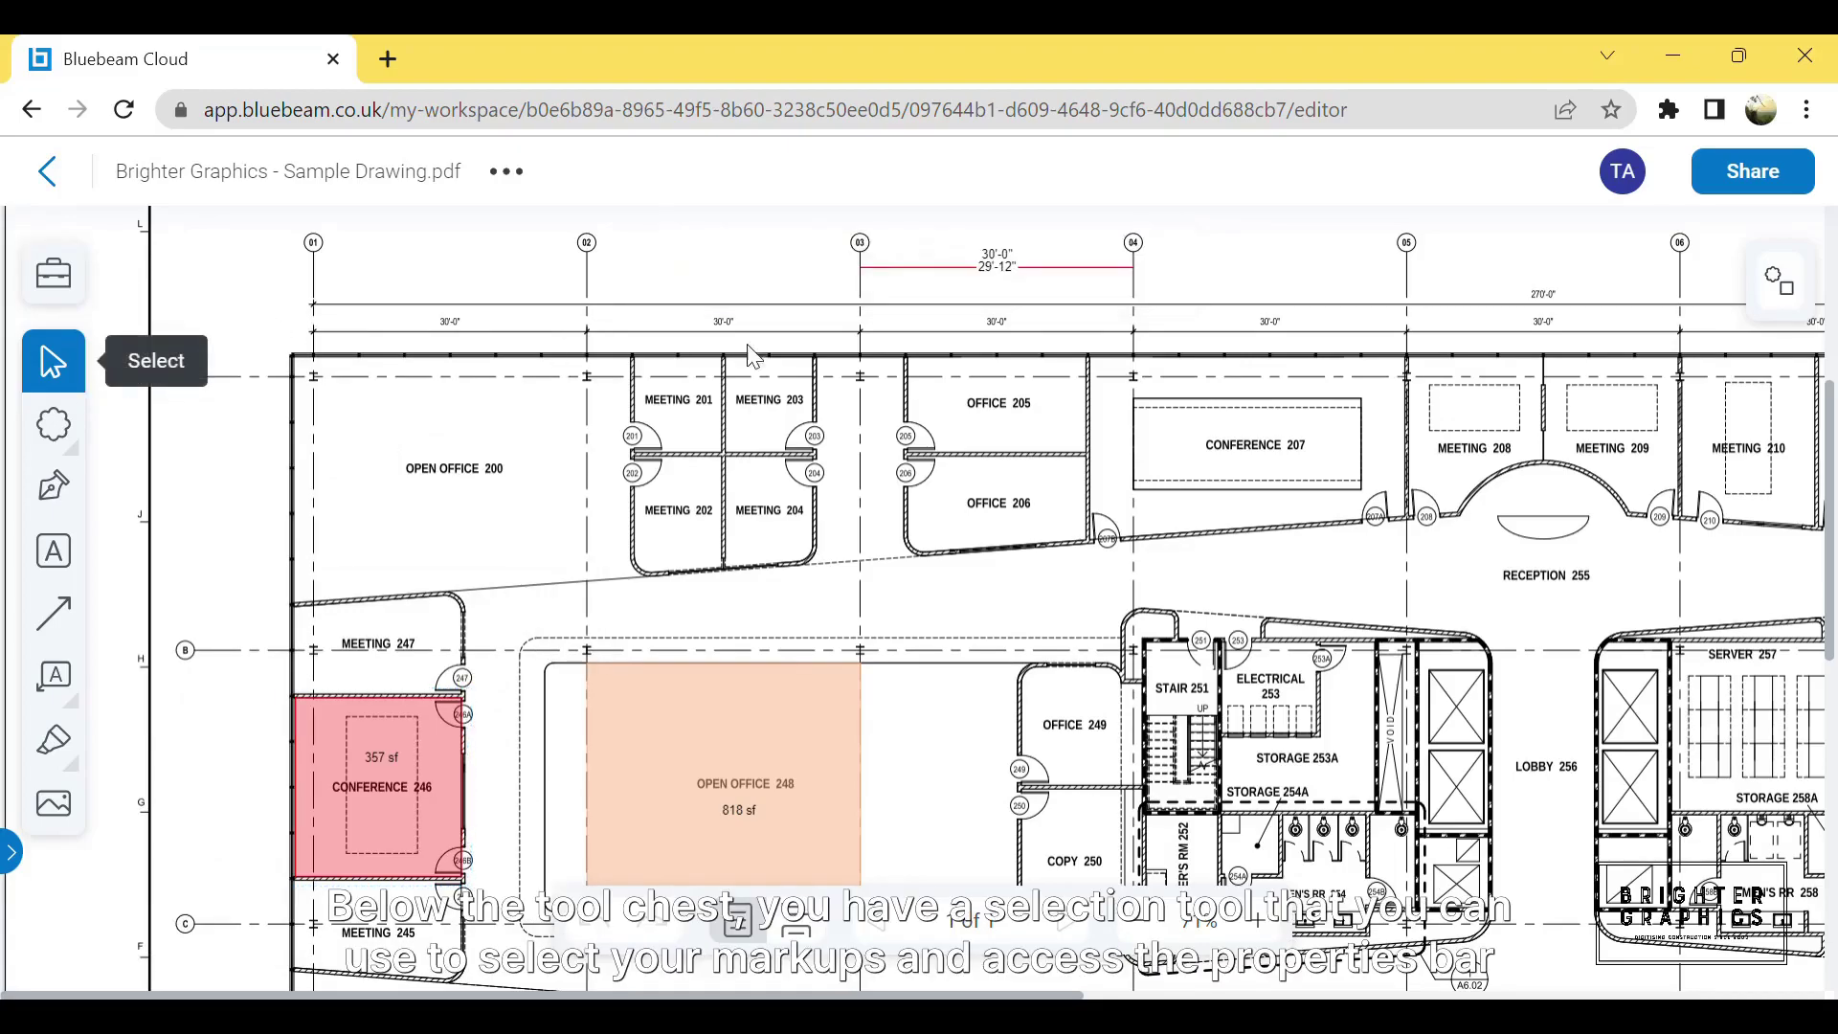
left_click(974, 271)
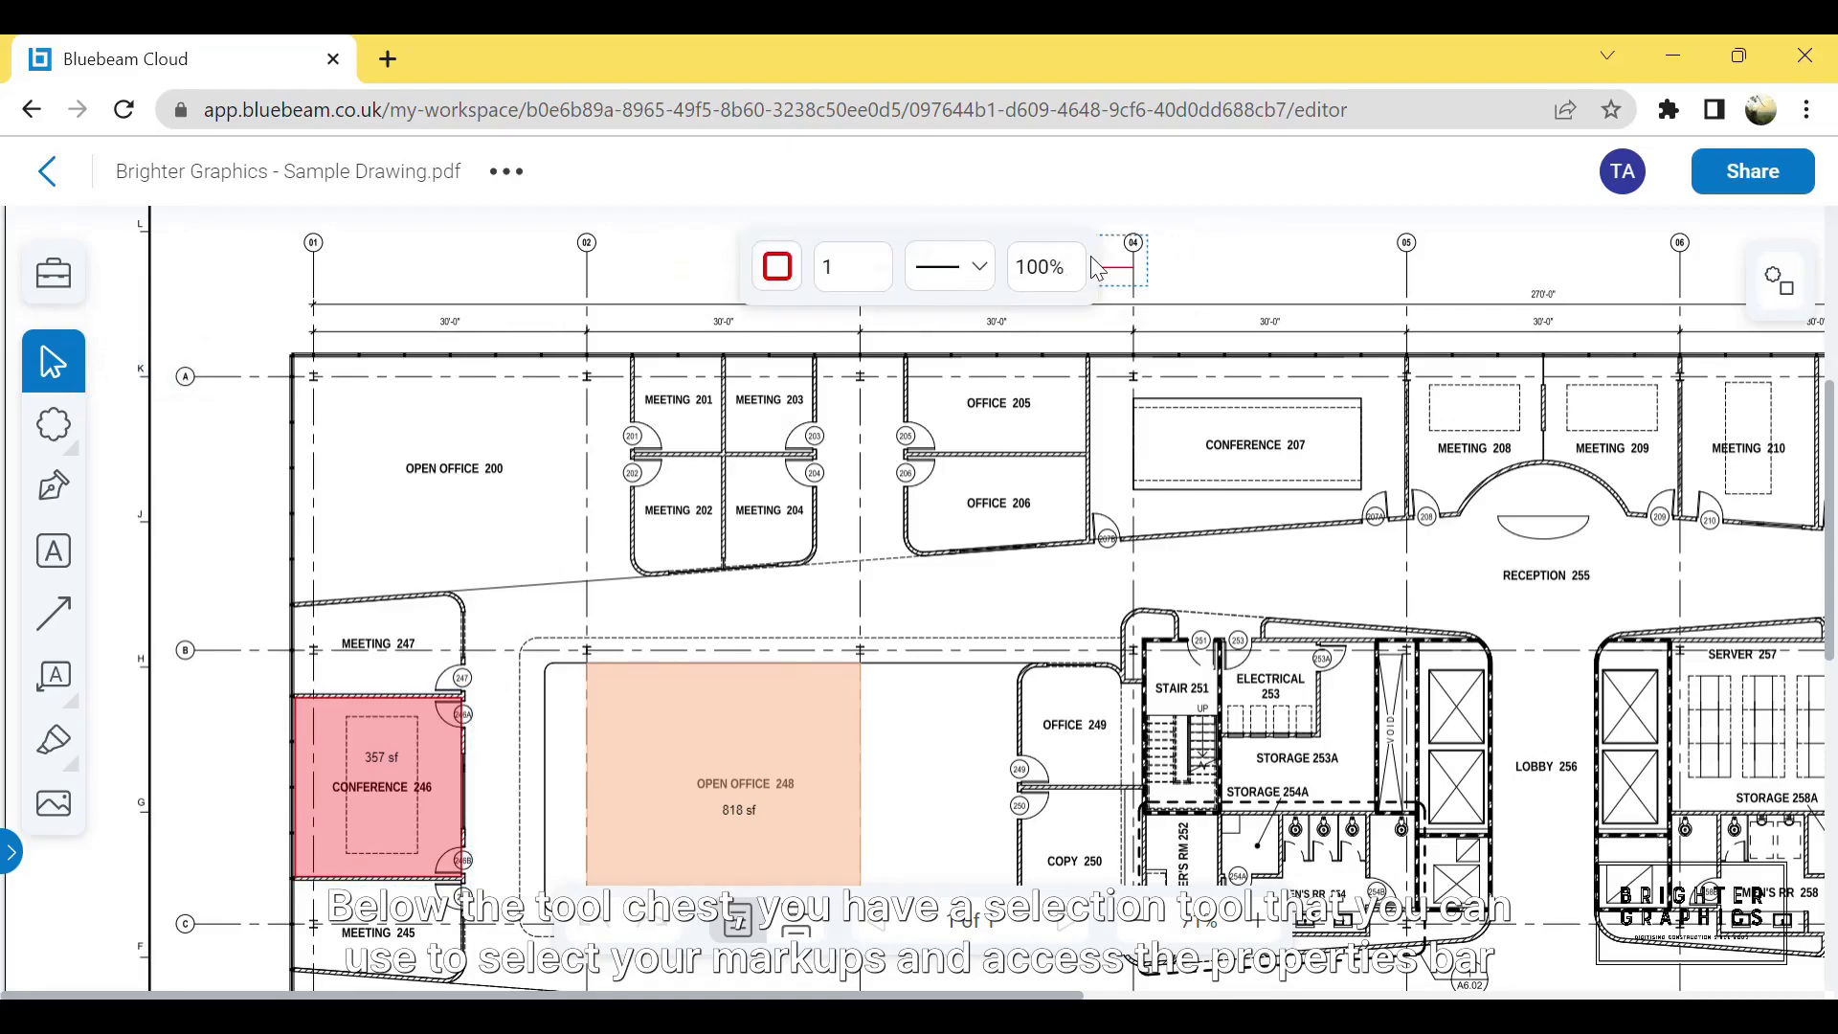
left_click(801, 778)
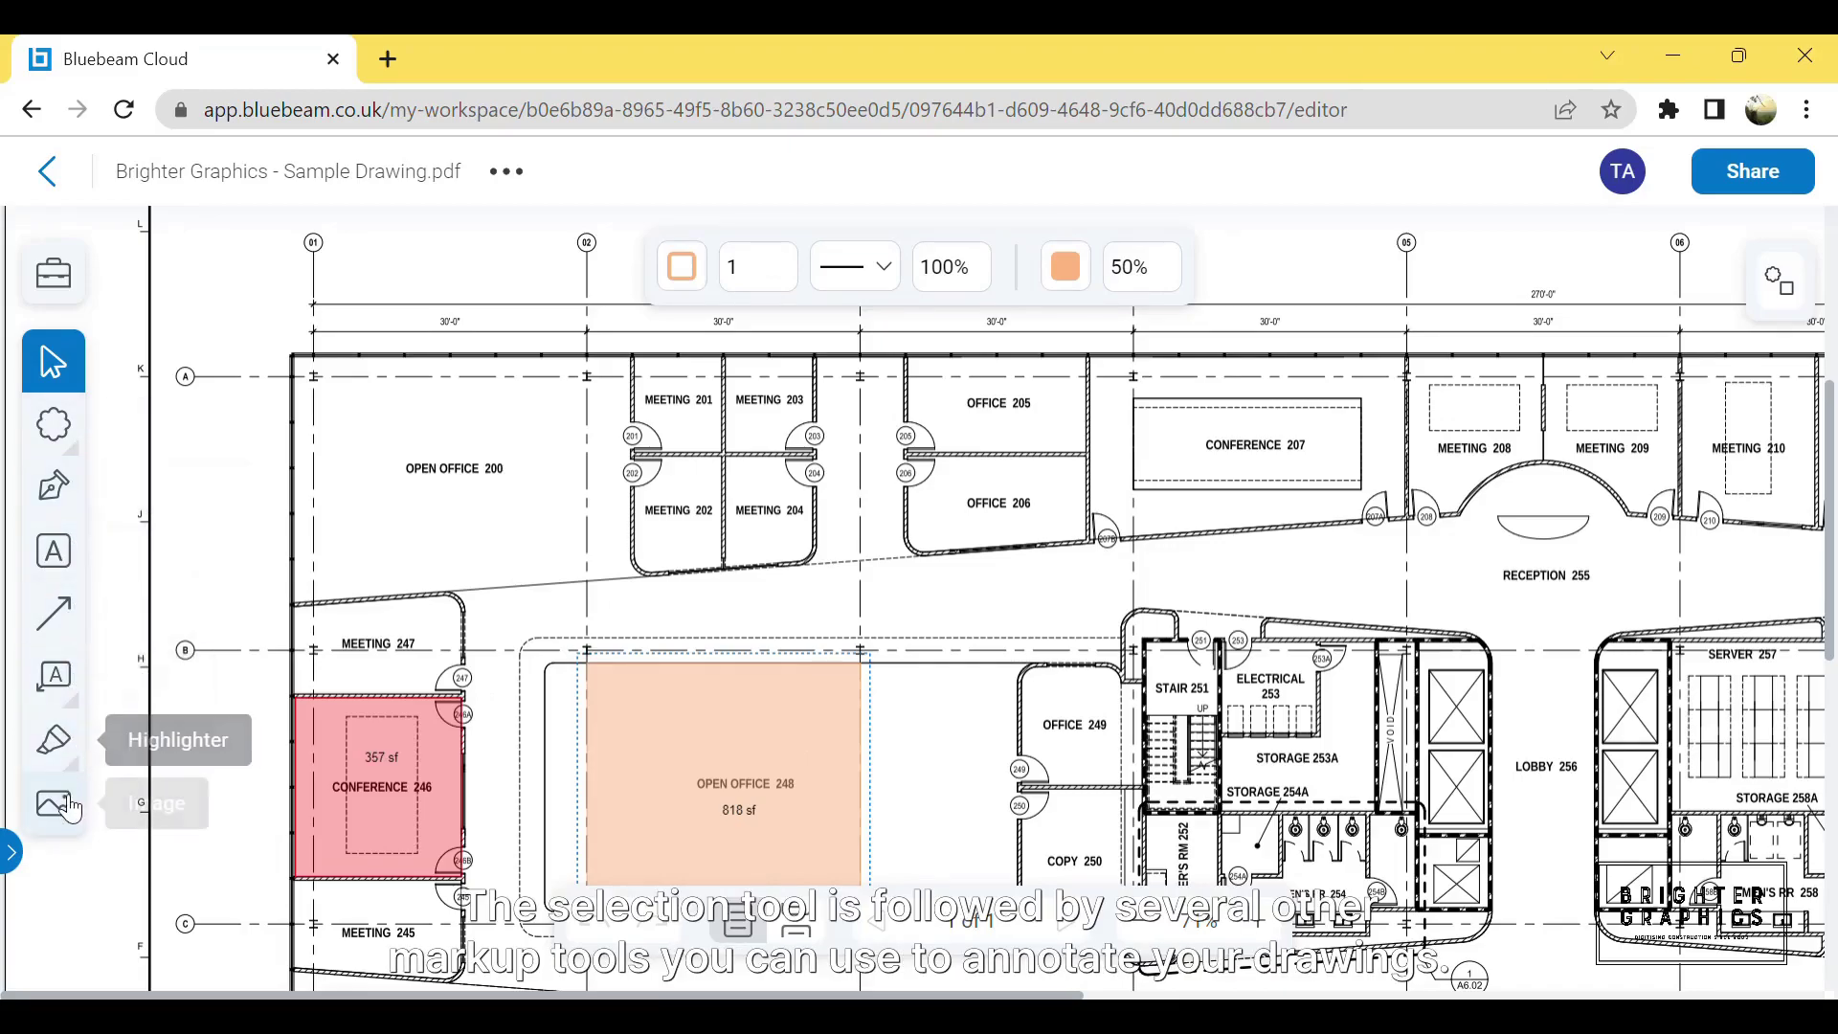
Step: Draw a small cloud markup inside Conference 207 by placing individual anchor points
left_click(86, 462)
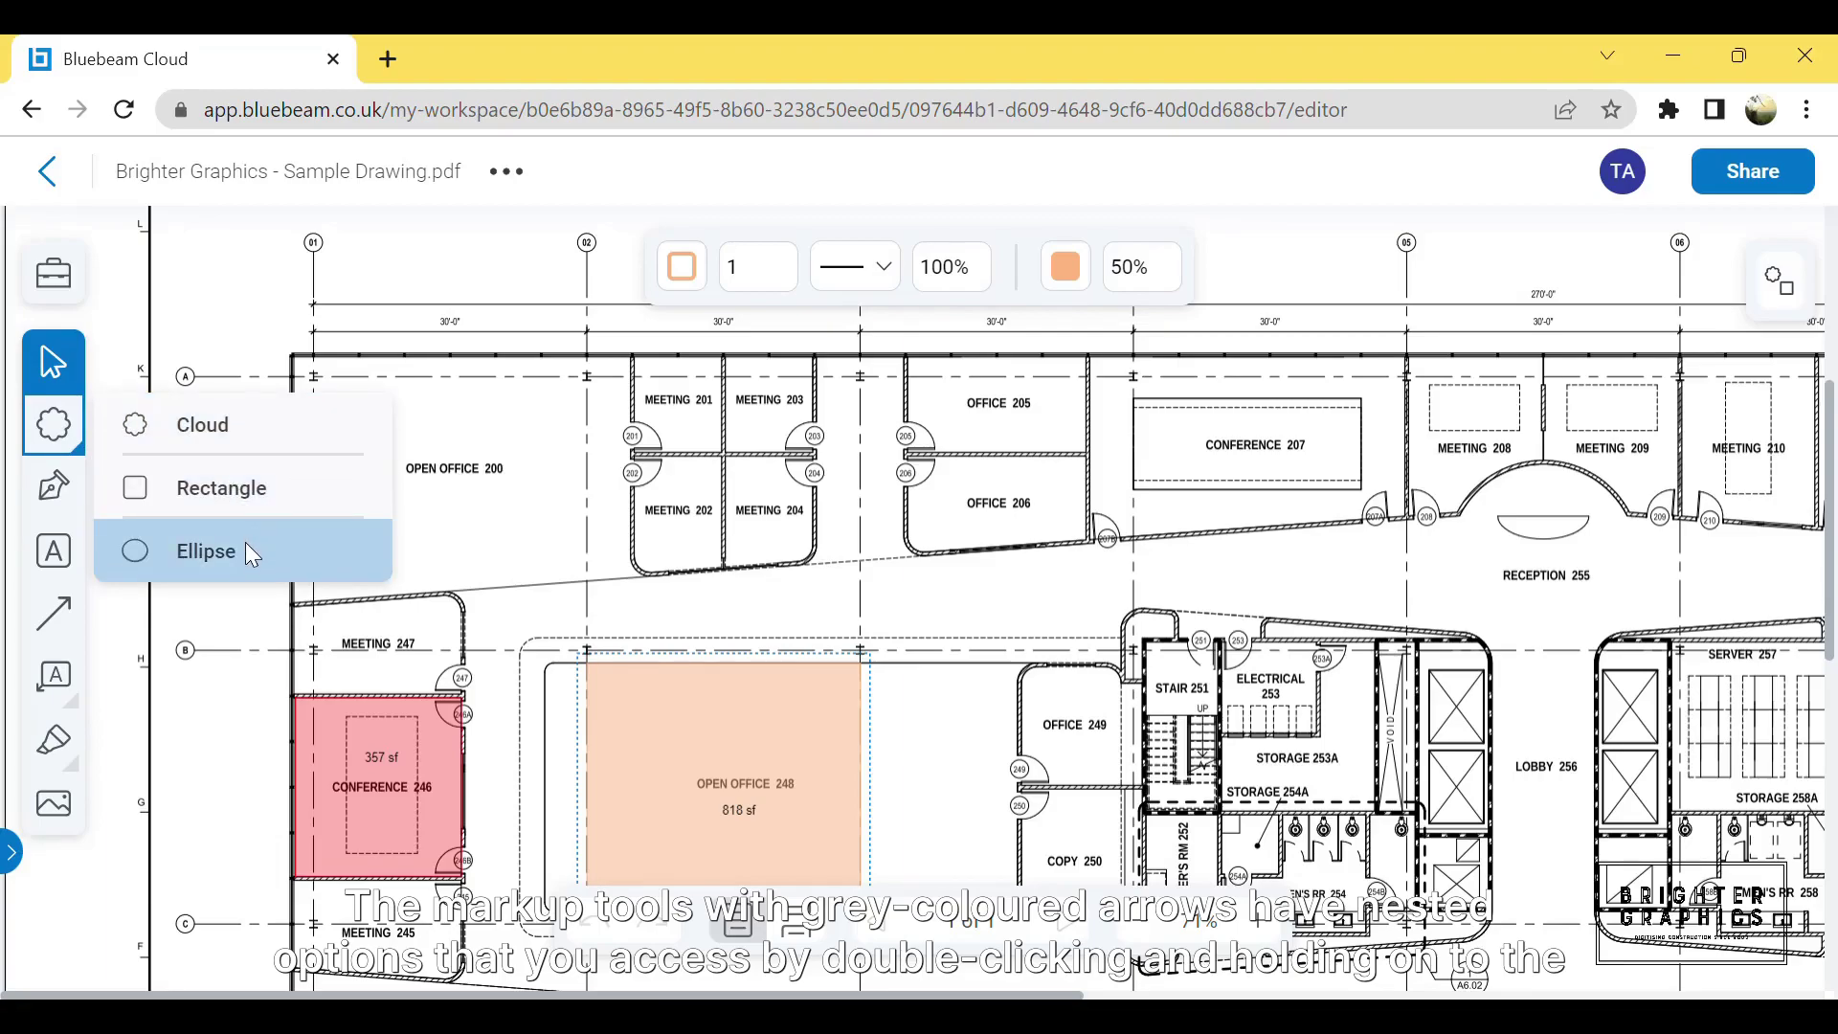
left_click(273, 410)
scroll(1240, 466, "up", 2)
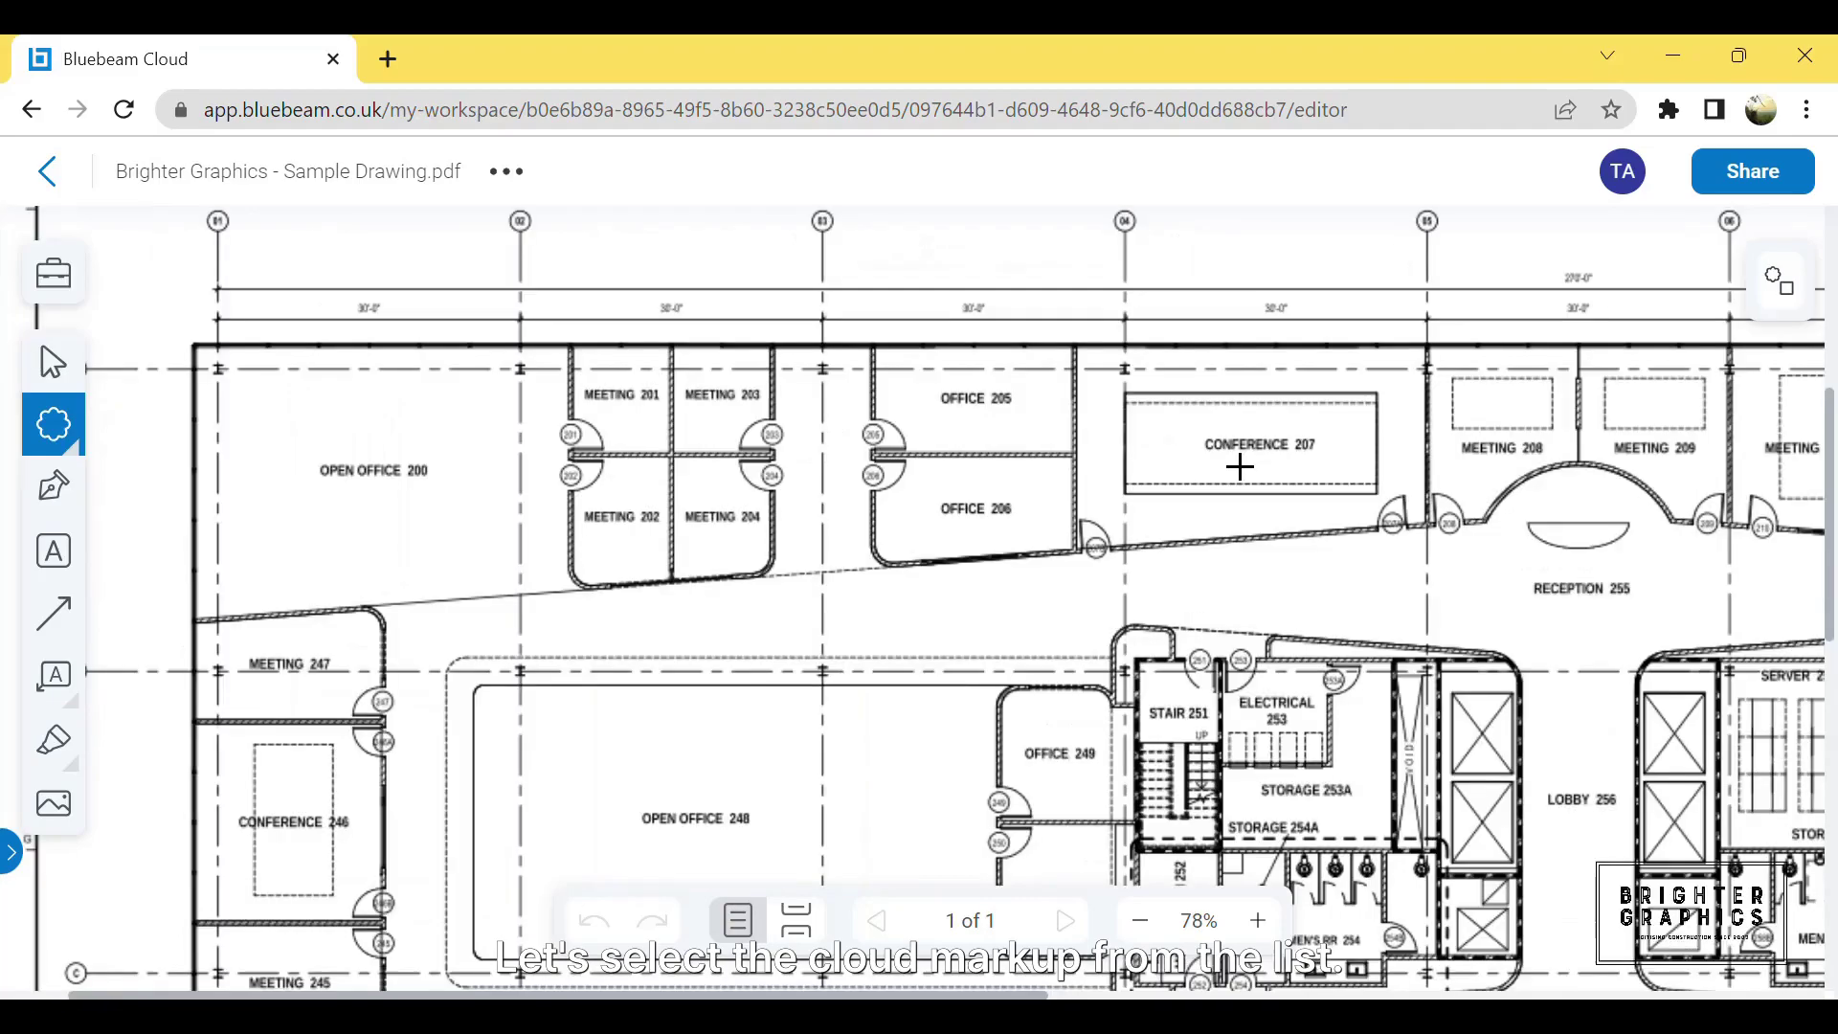
left_click(1216, 446)
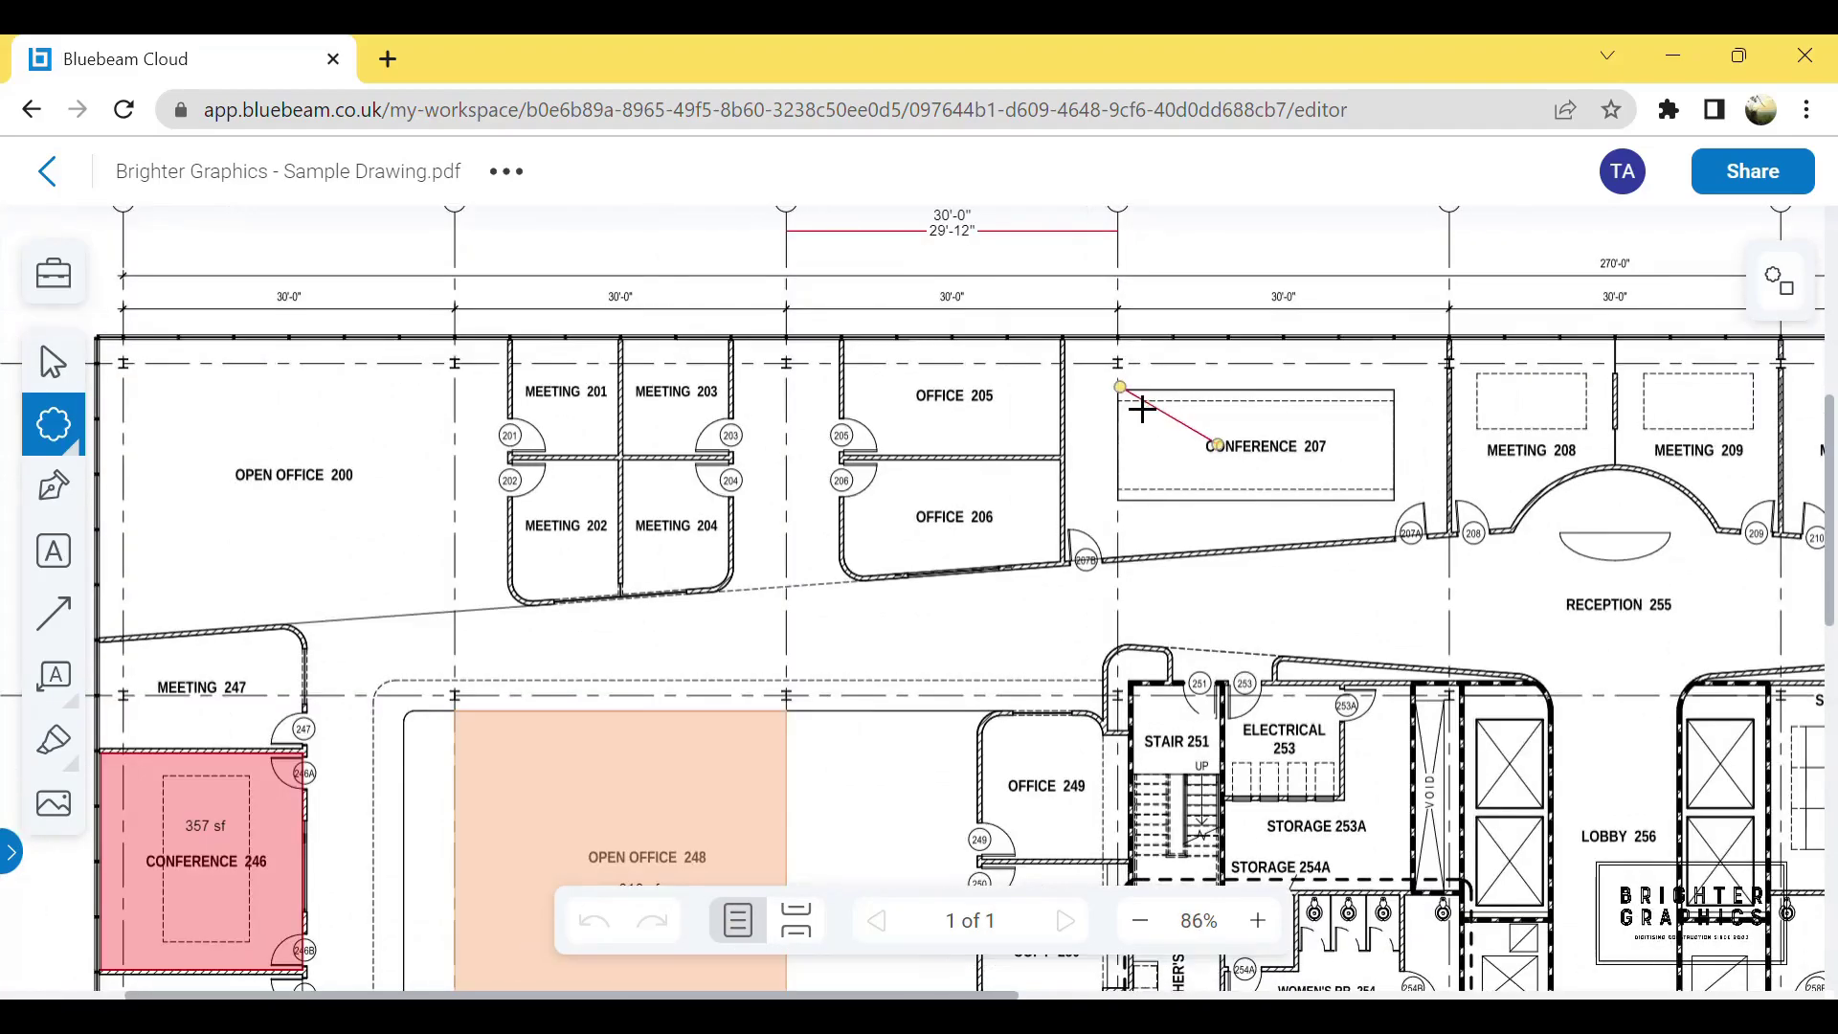
double_click(1143, 408)
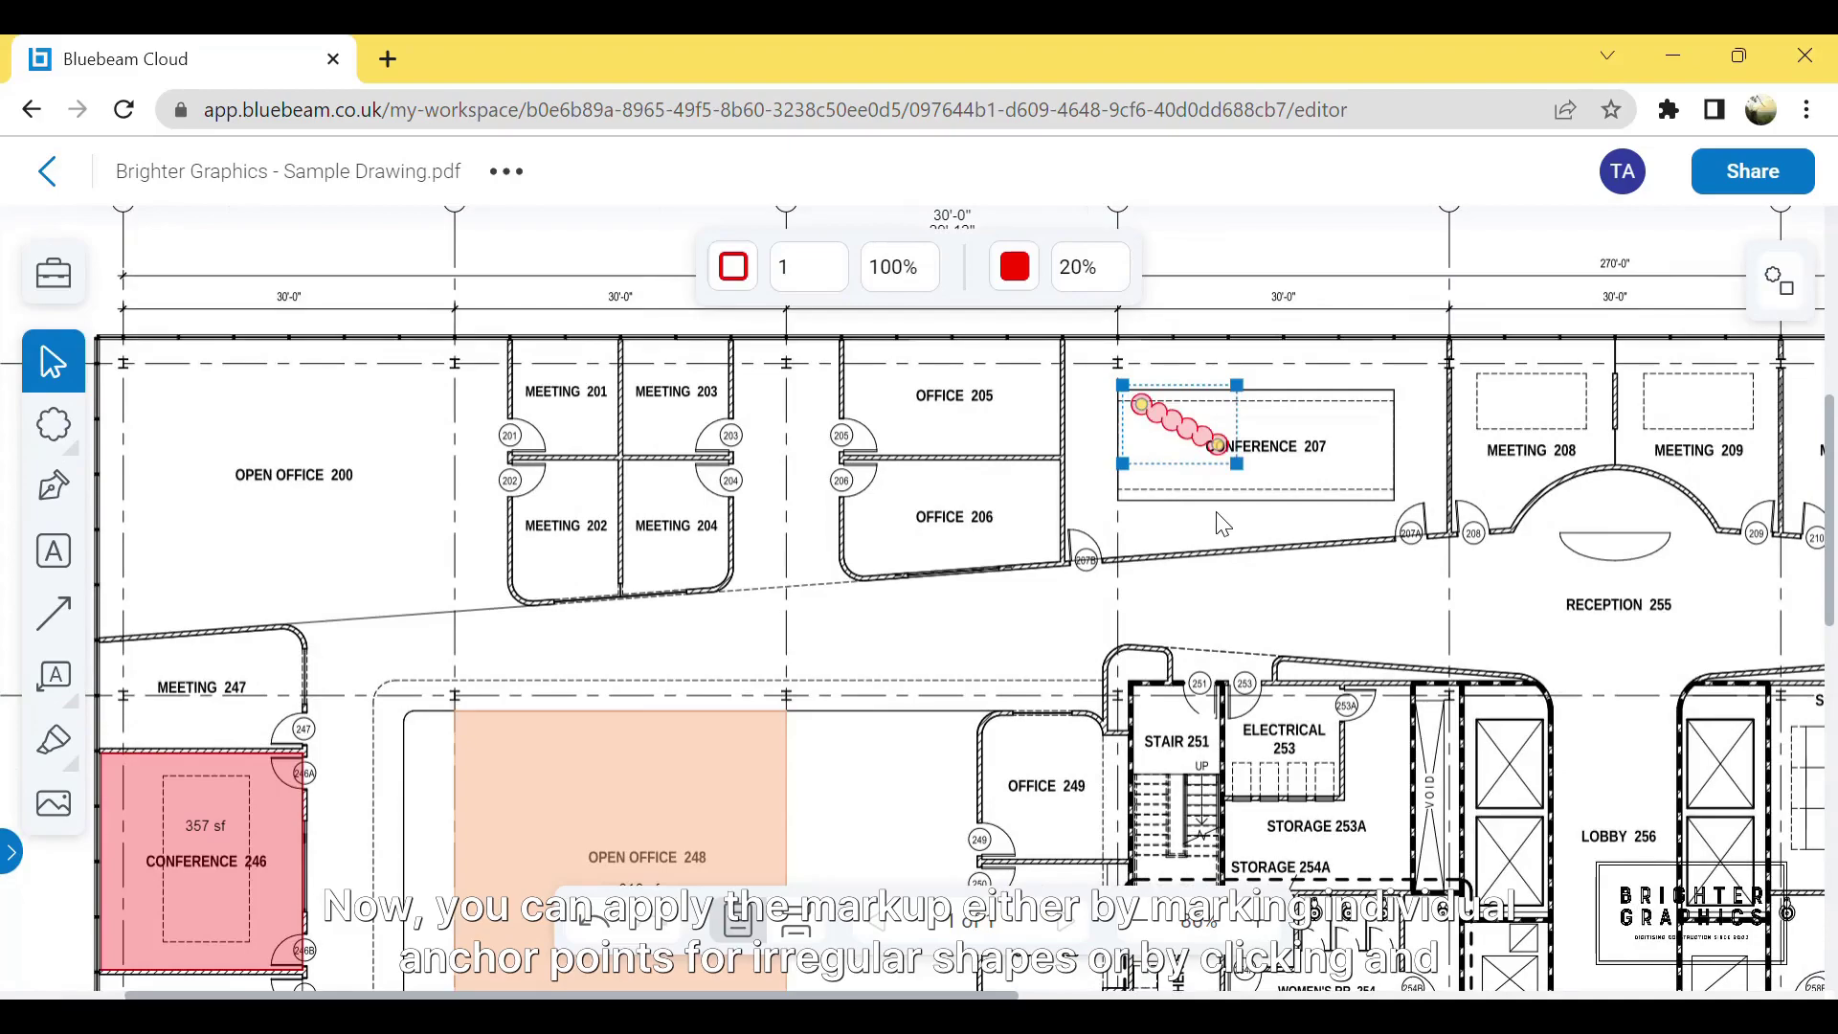
Step: Delete the small point-by-point cloud markup from Conference 207
left_click(1234, 422)
left_click(1184, 433)
key("Delete")
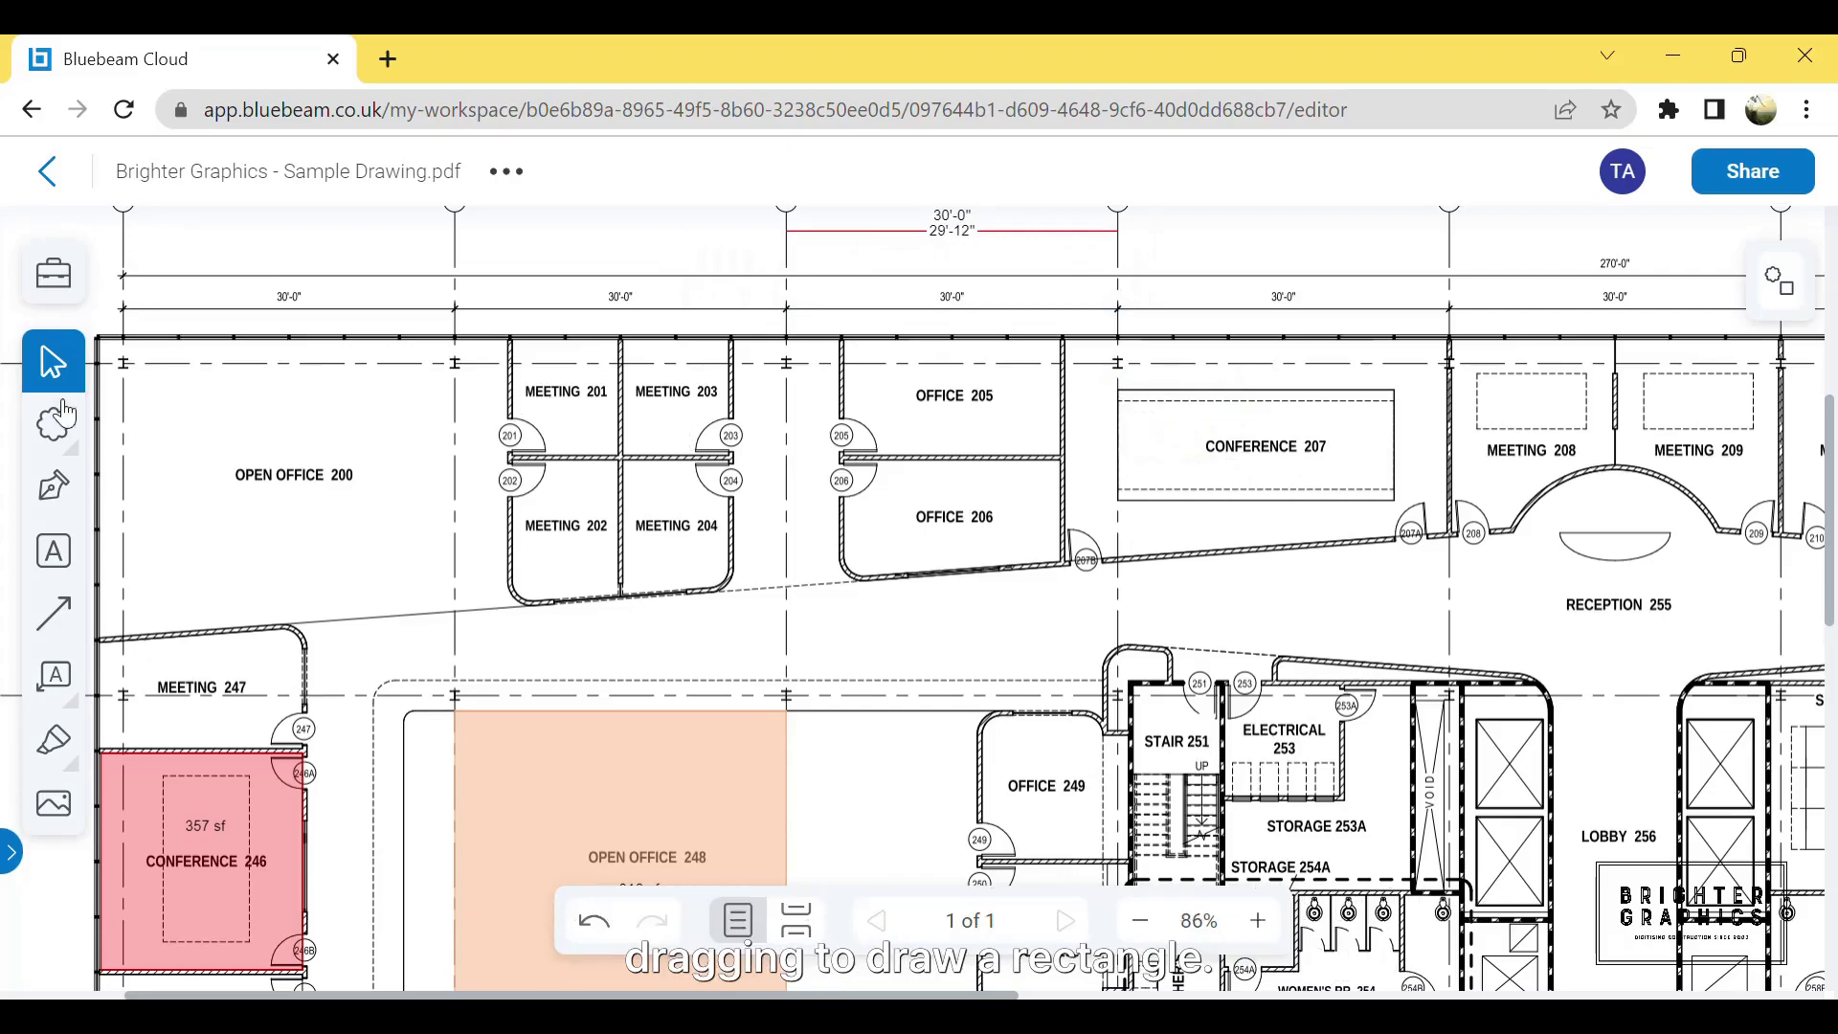
Step: Draw a rectangular cloud markup around the dashed table outline in Conference 207 and check it in the Shapes list
left_click(70, 455)
left_click(71, 455)
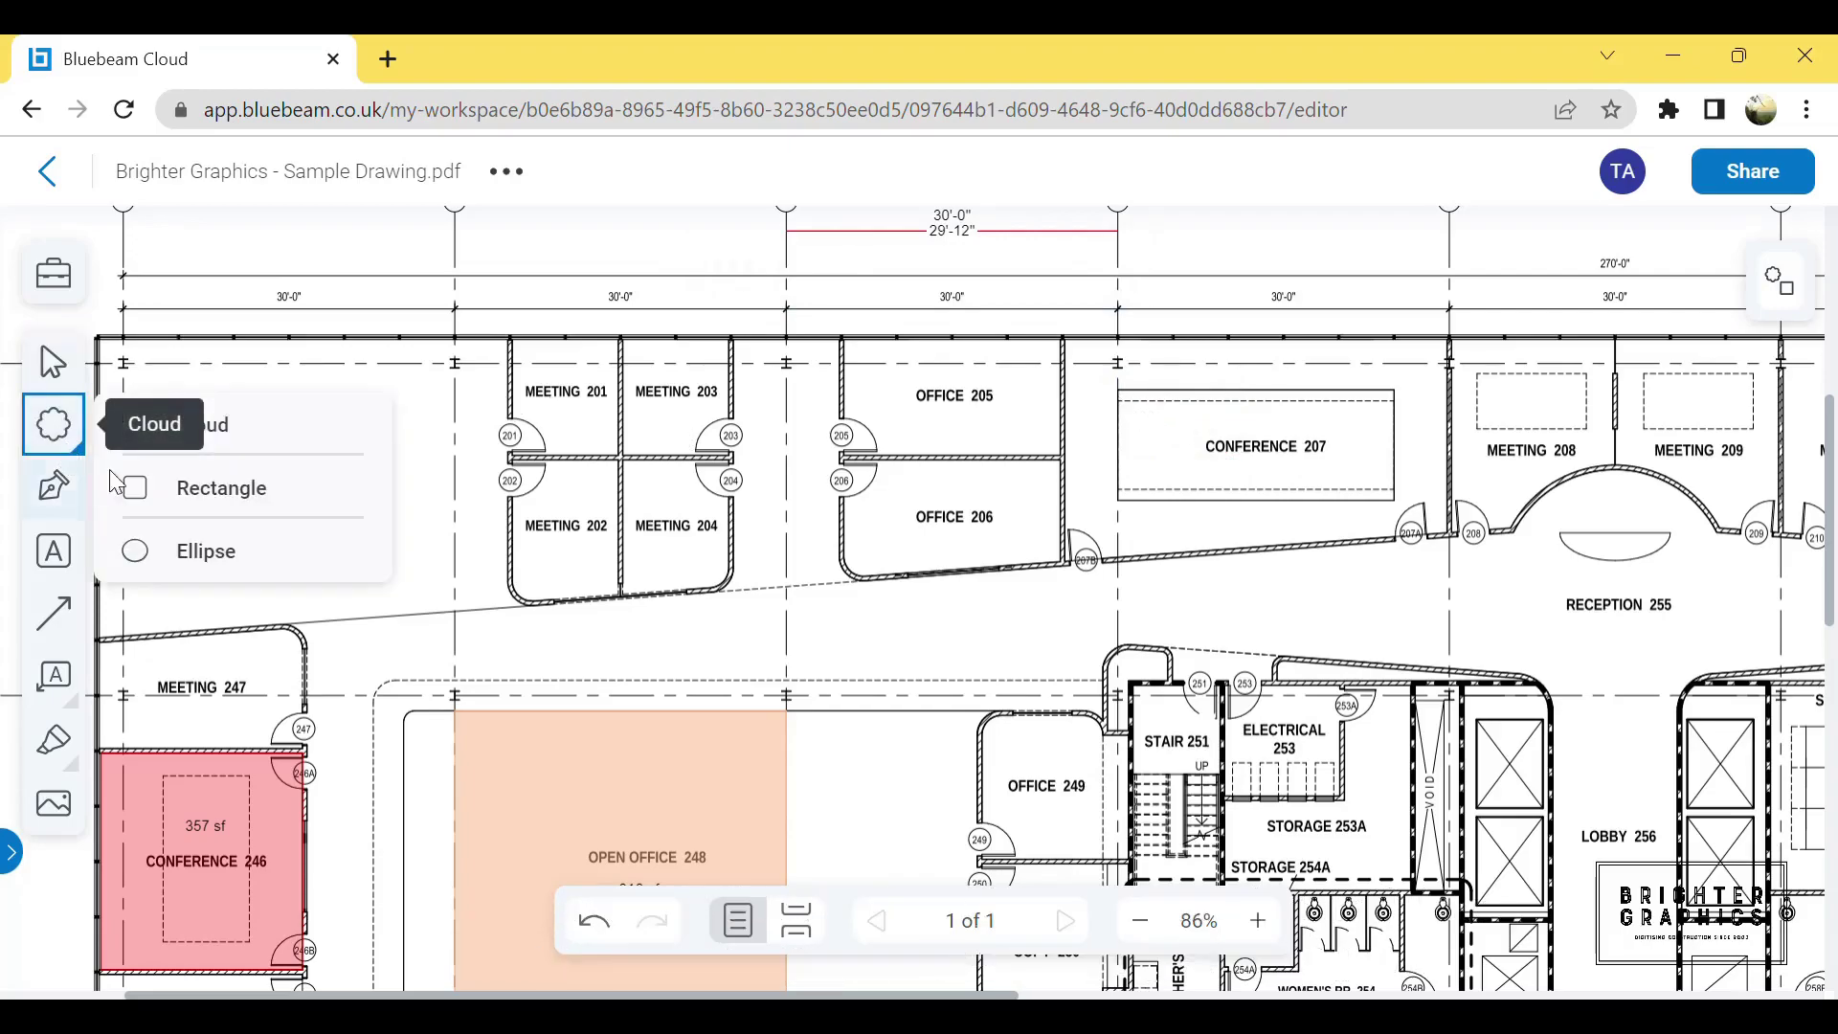
left_click(215, 432)
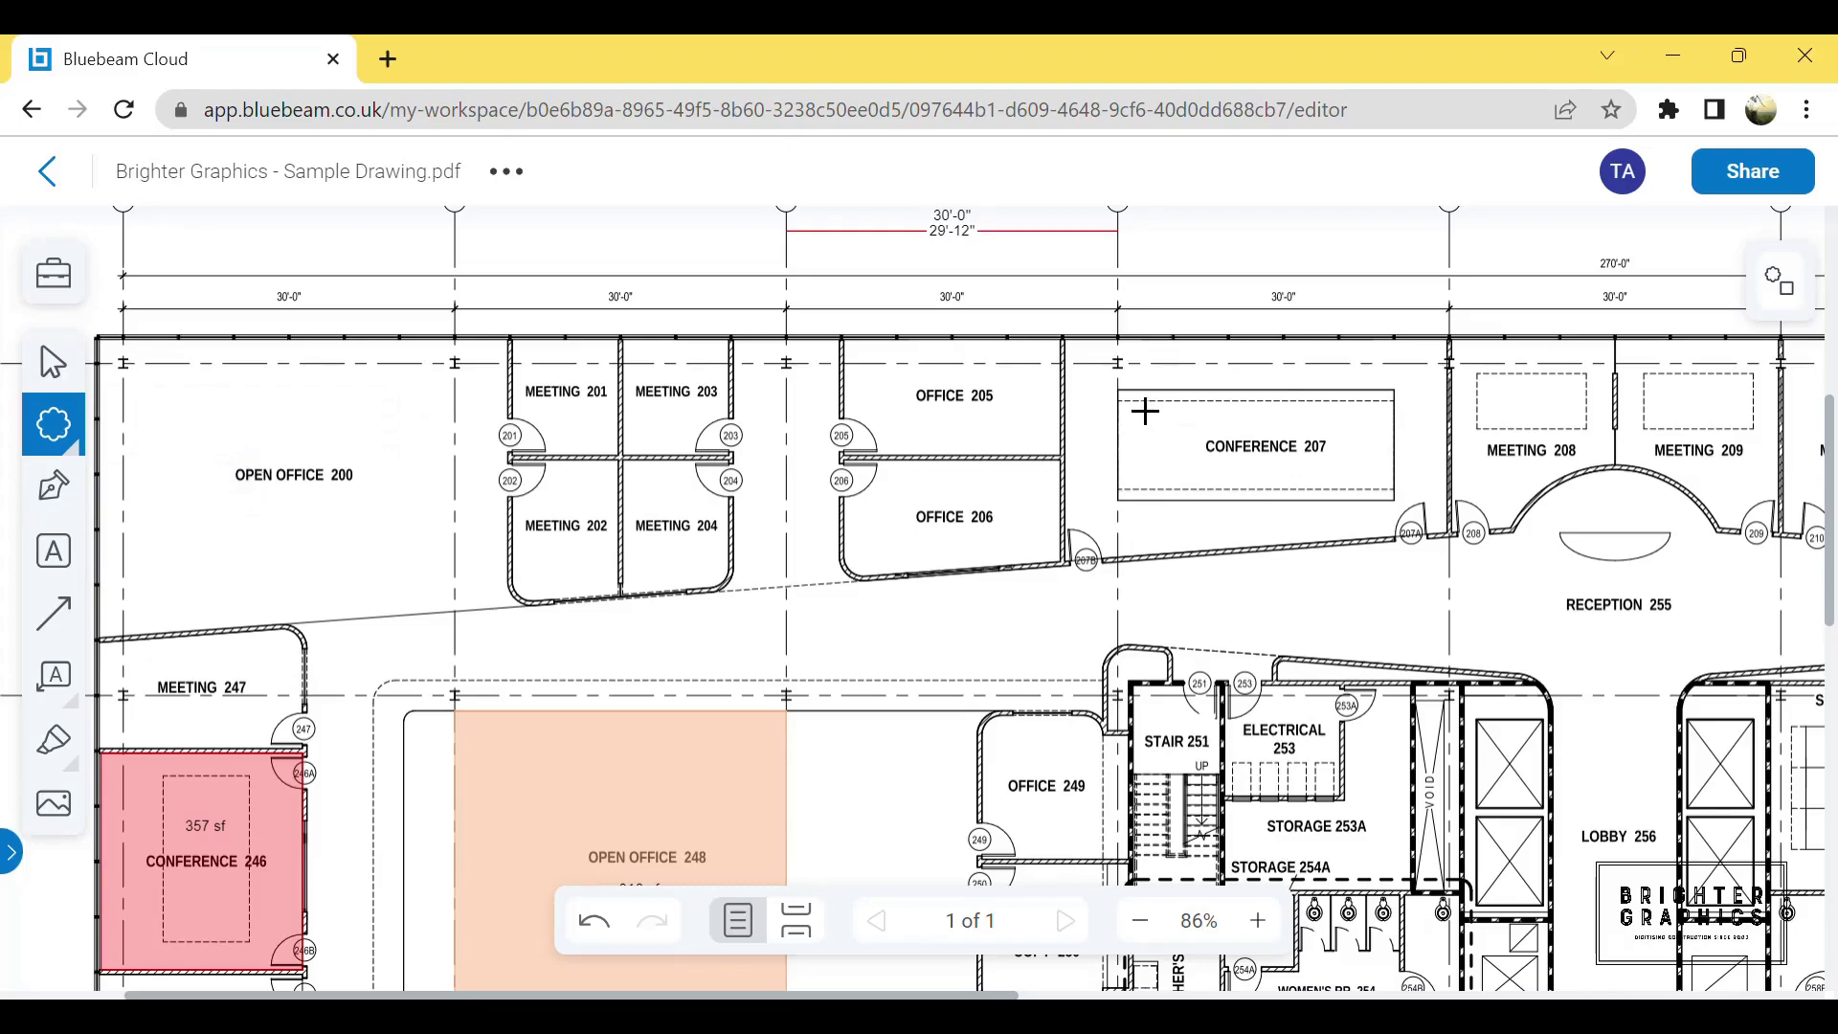
left_click_drag(1138, 412, 1418, 521)
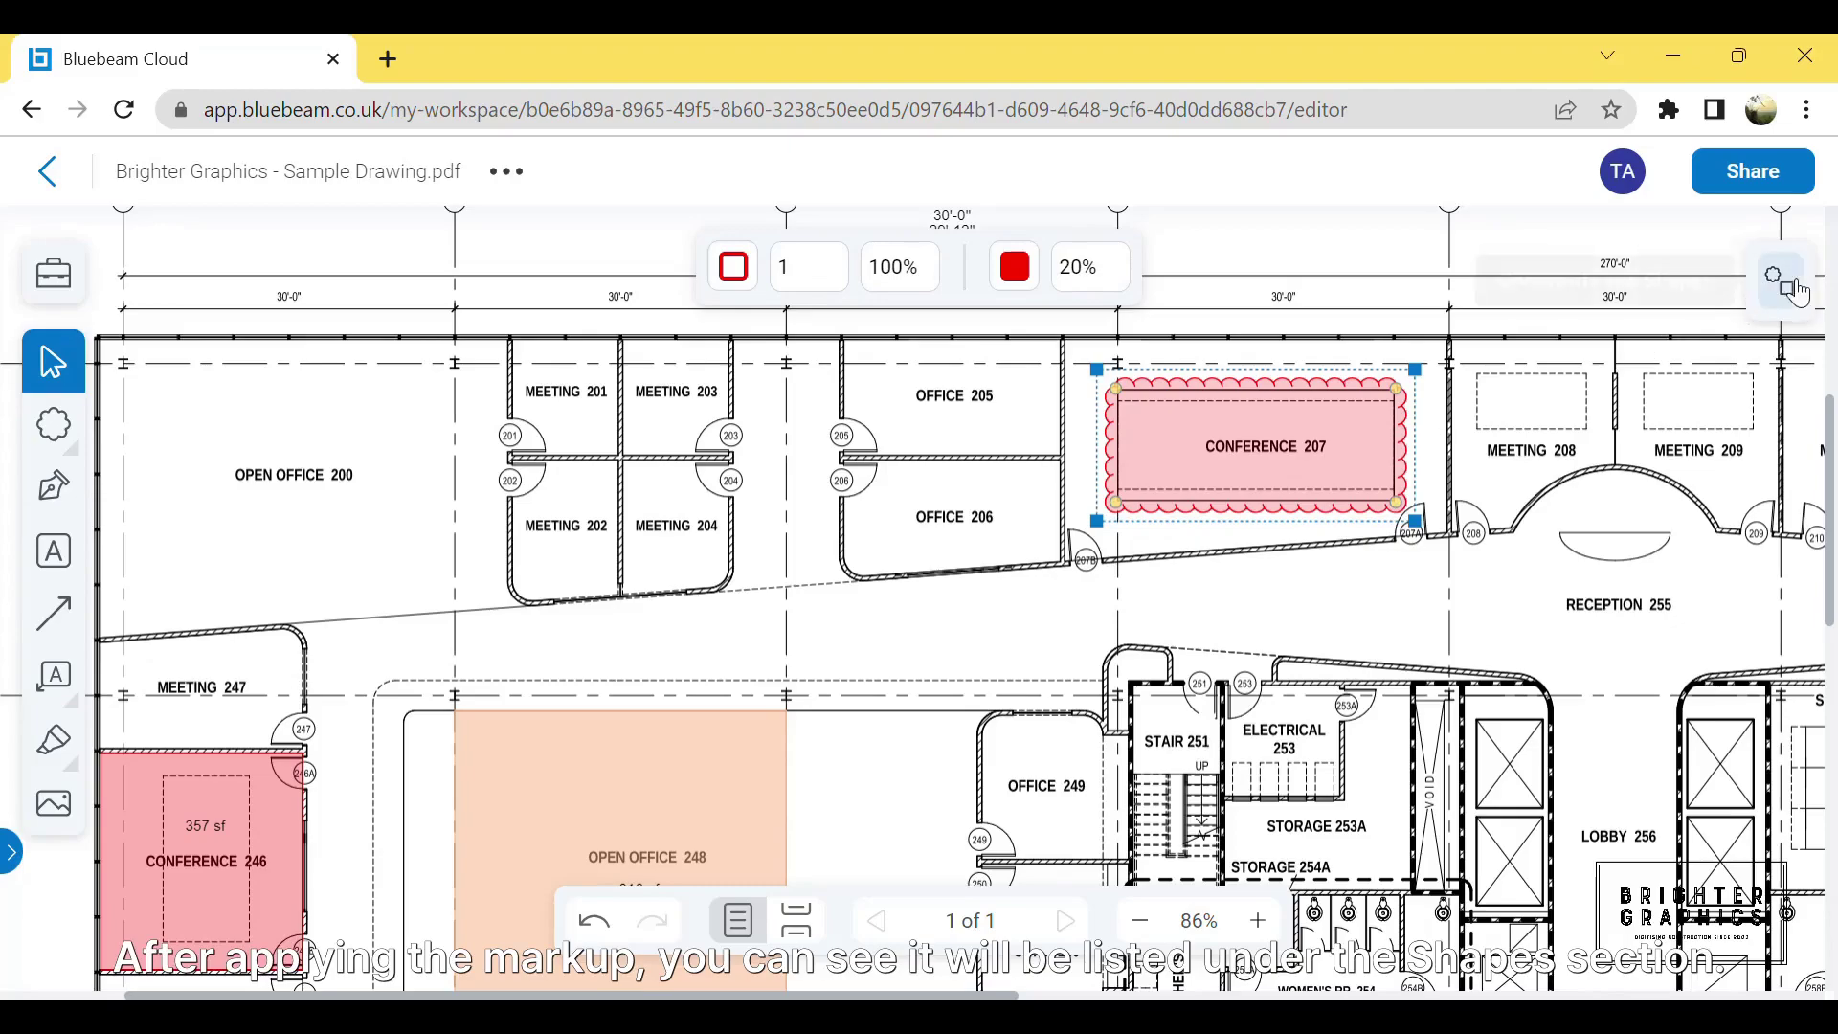
left_click(1777, 285)
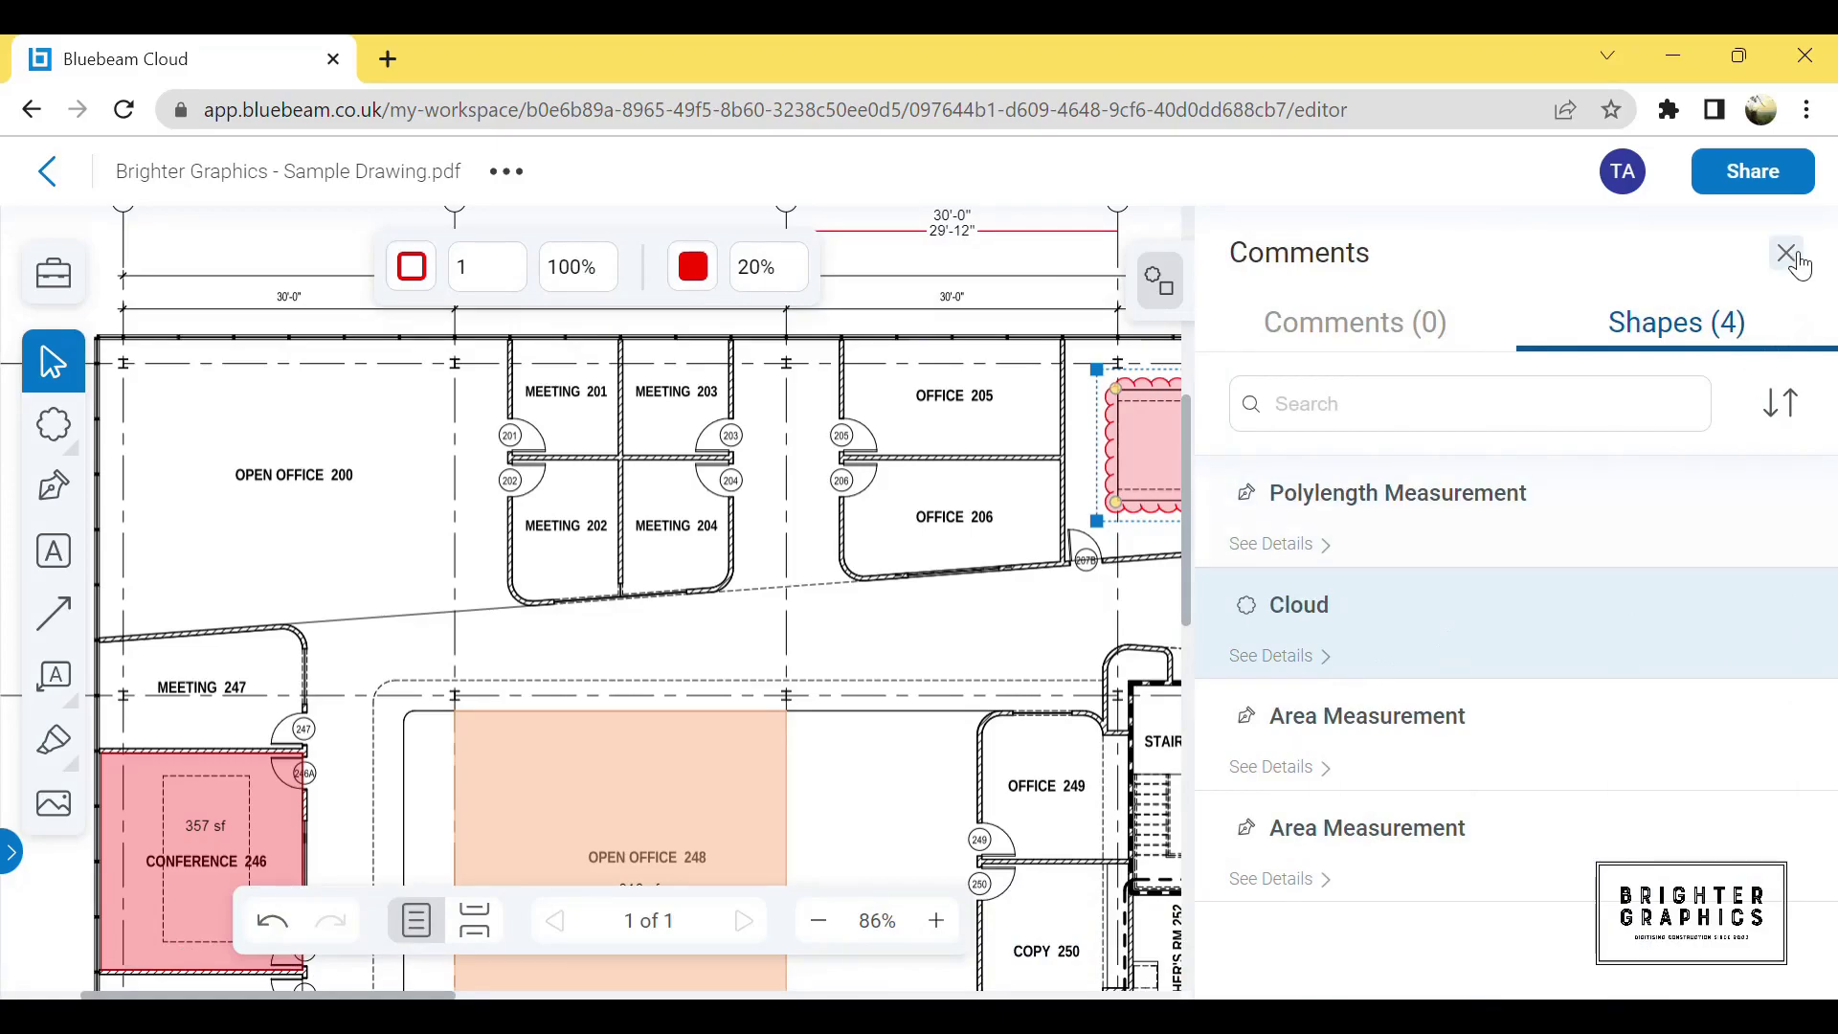
left_click(1789, 256)
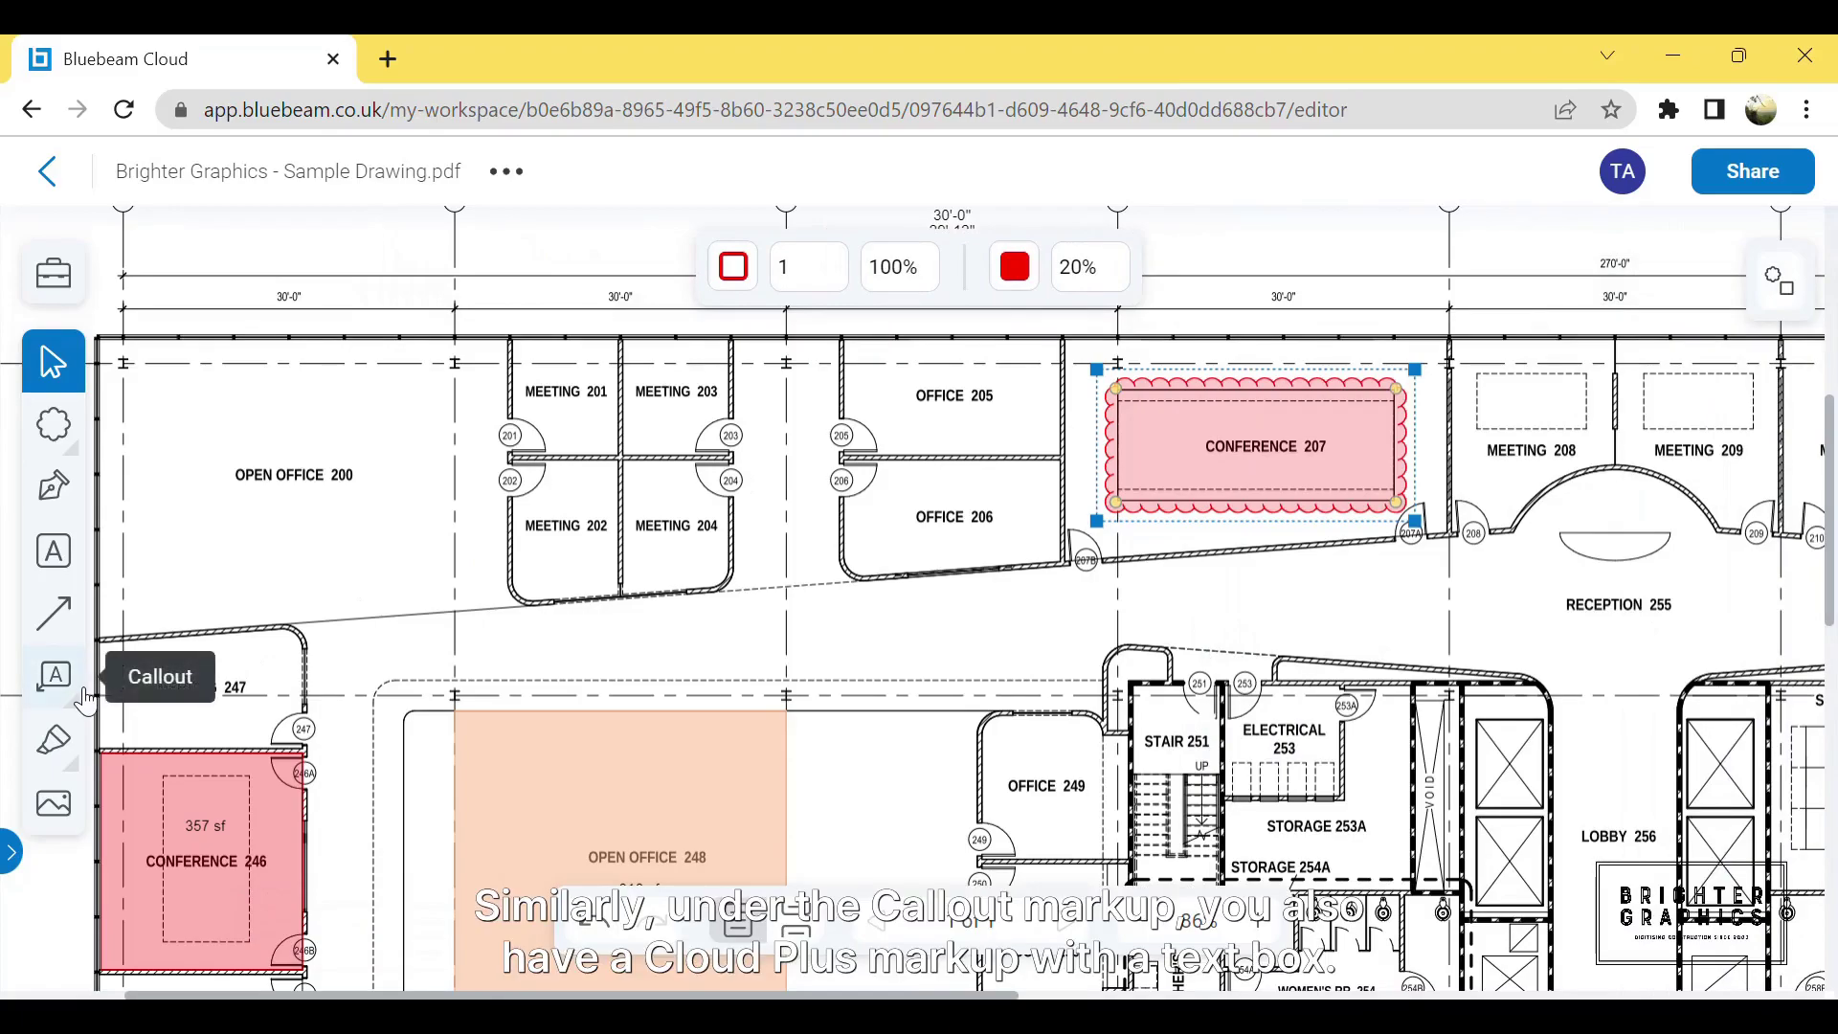
Step: Draw a rectangular Cloud+ markup around the dashed outline in Conference 211 and place its text box just below
left_click(72, 702)
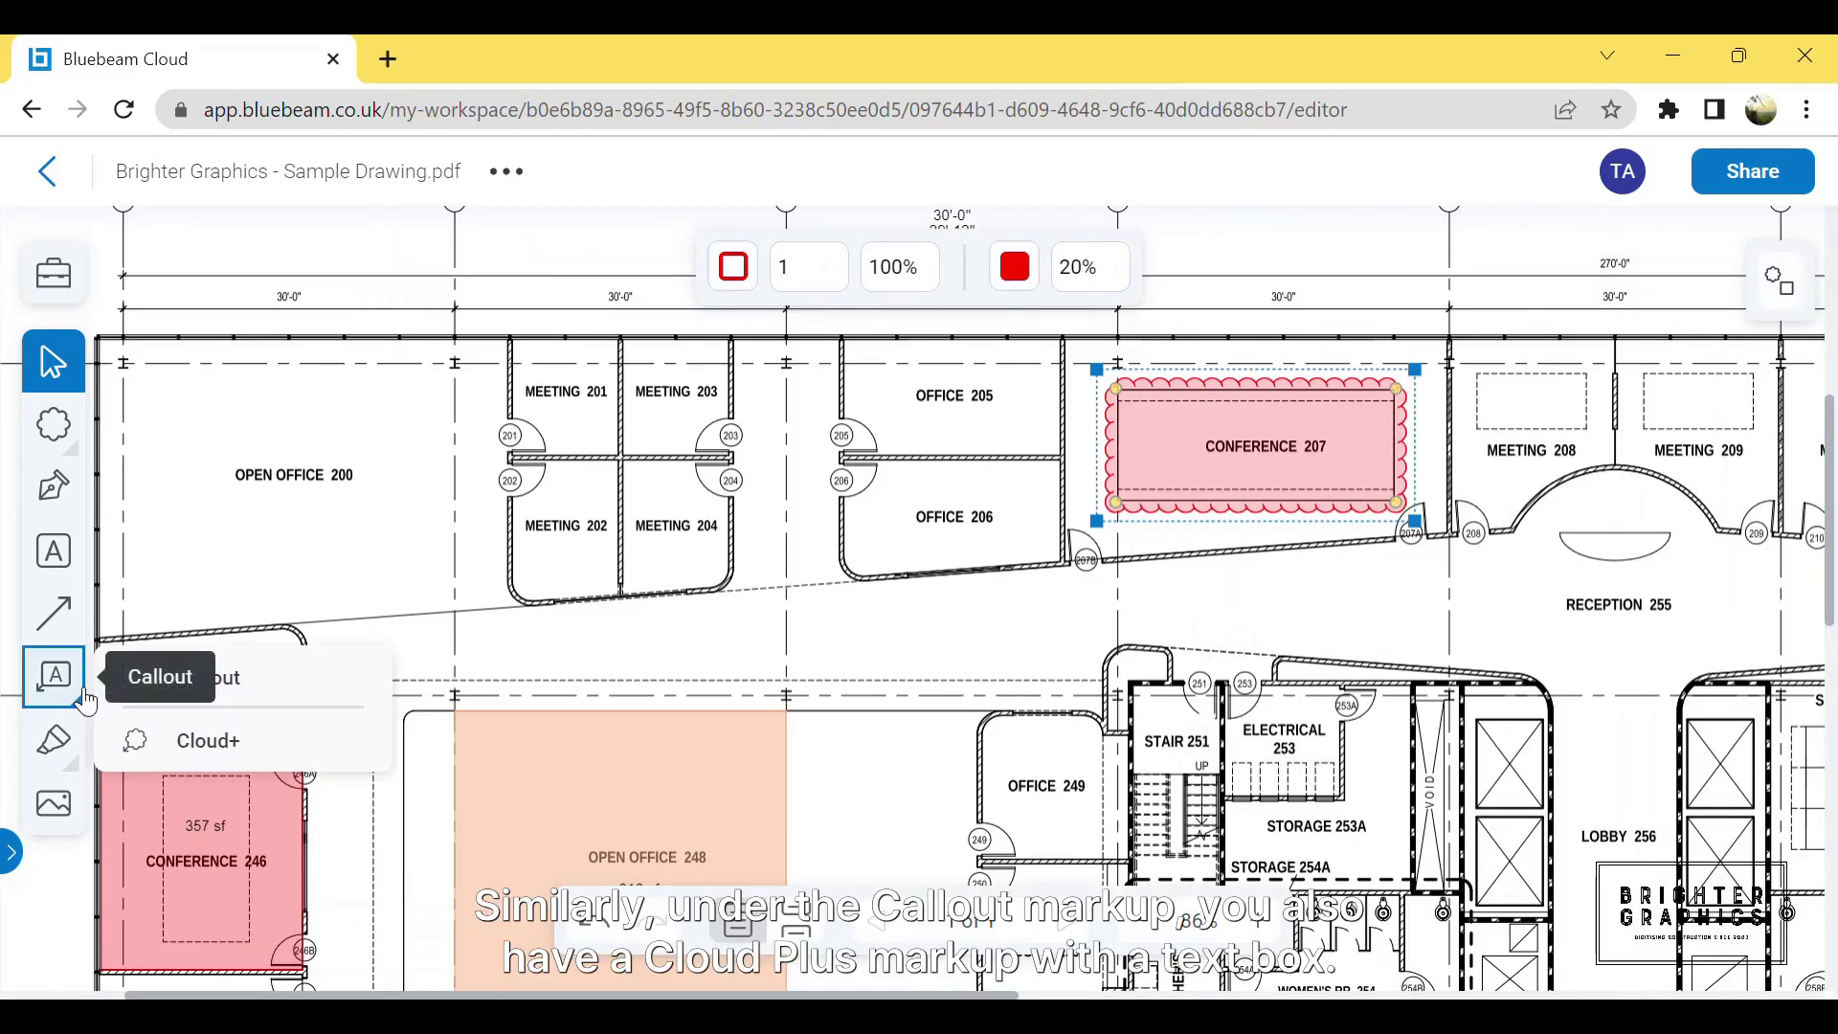
left_click(233, 745)
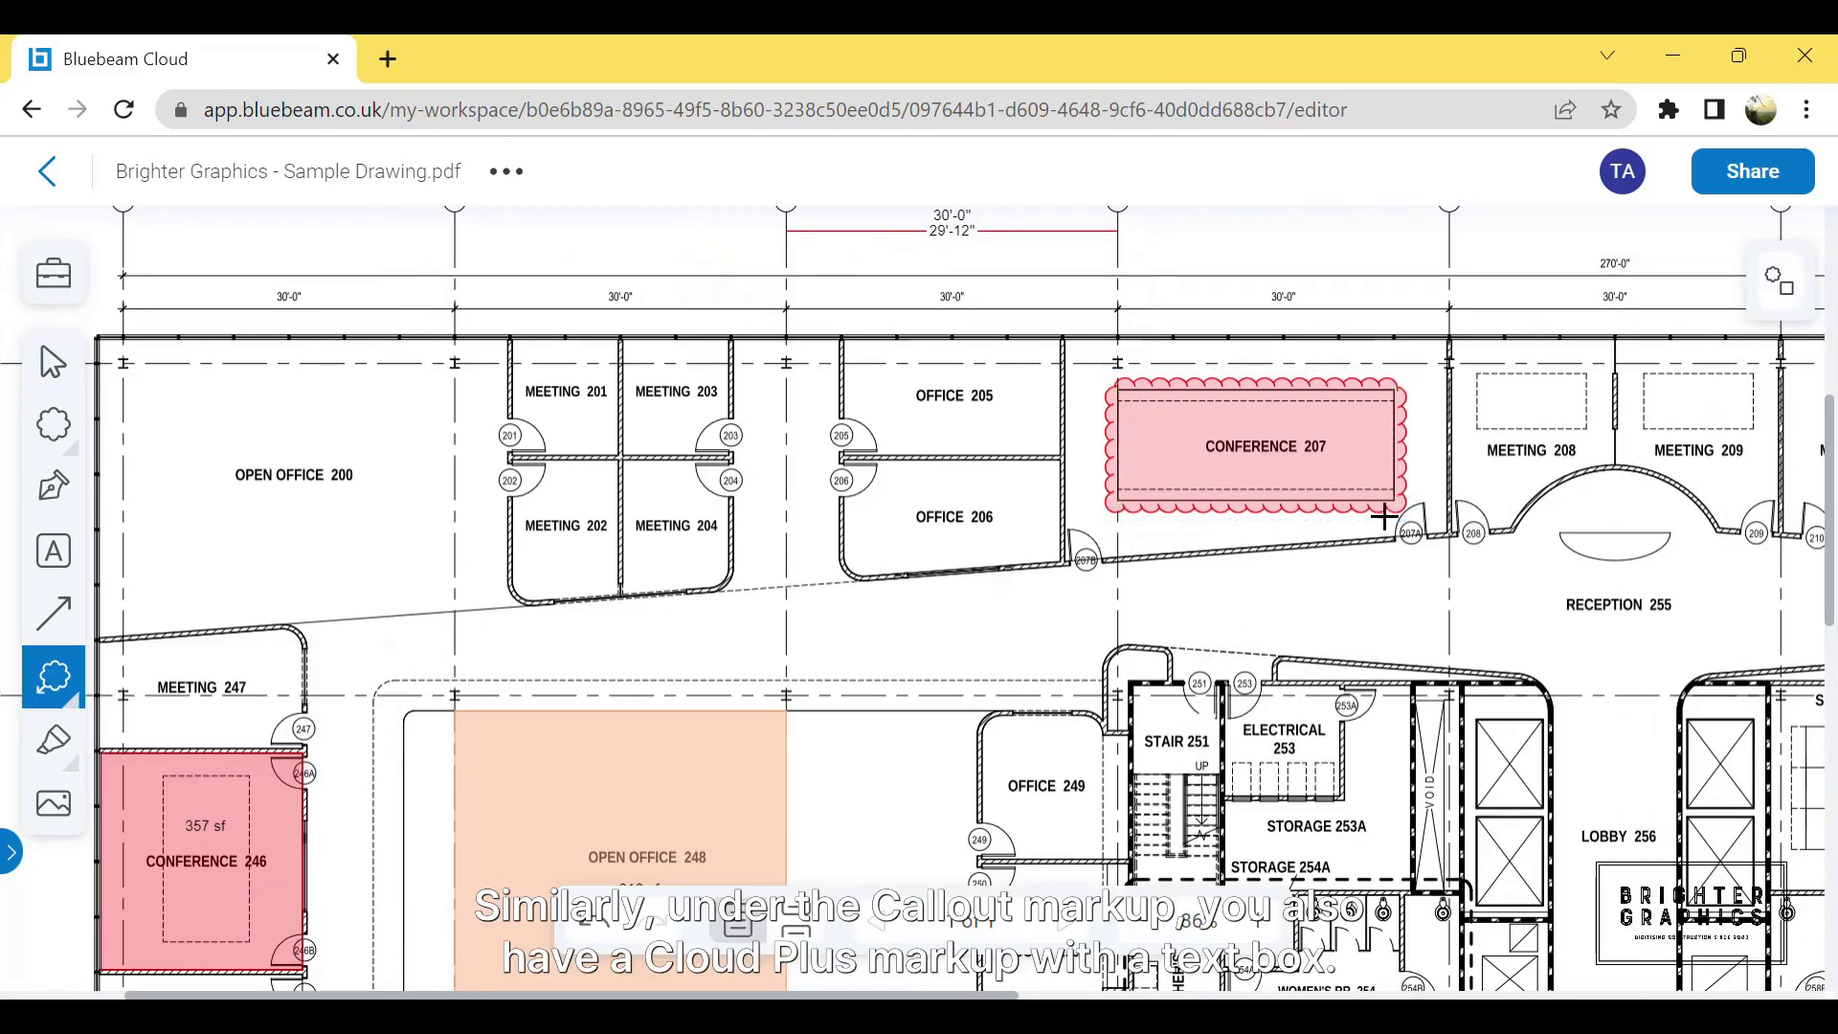
scroll(1501, 475, "right", 8)
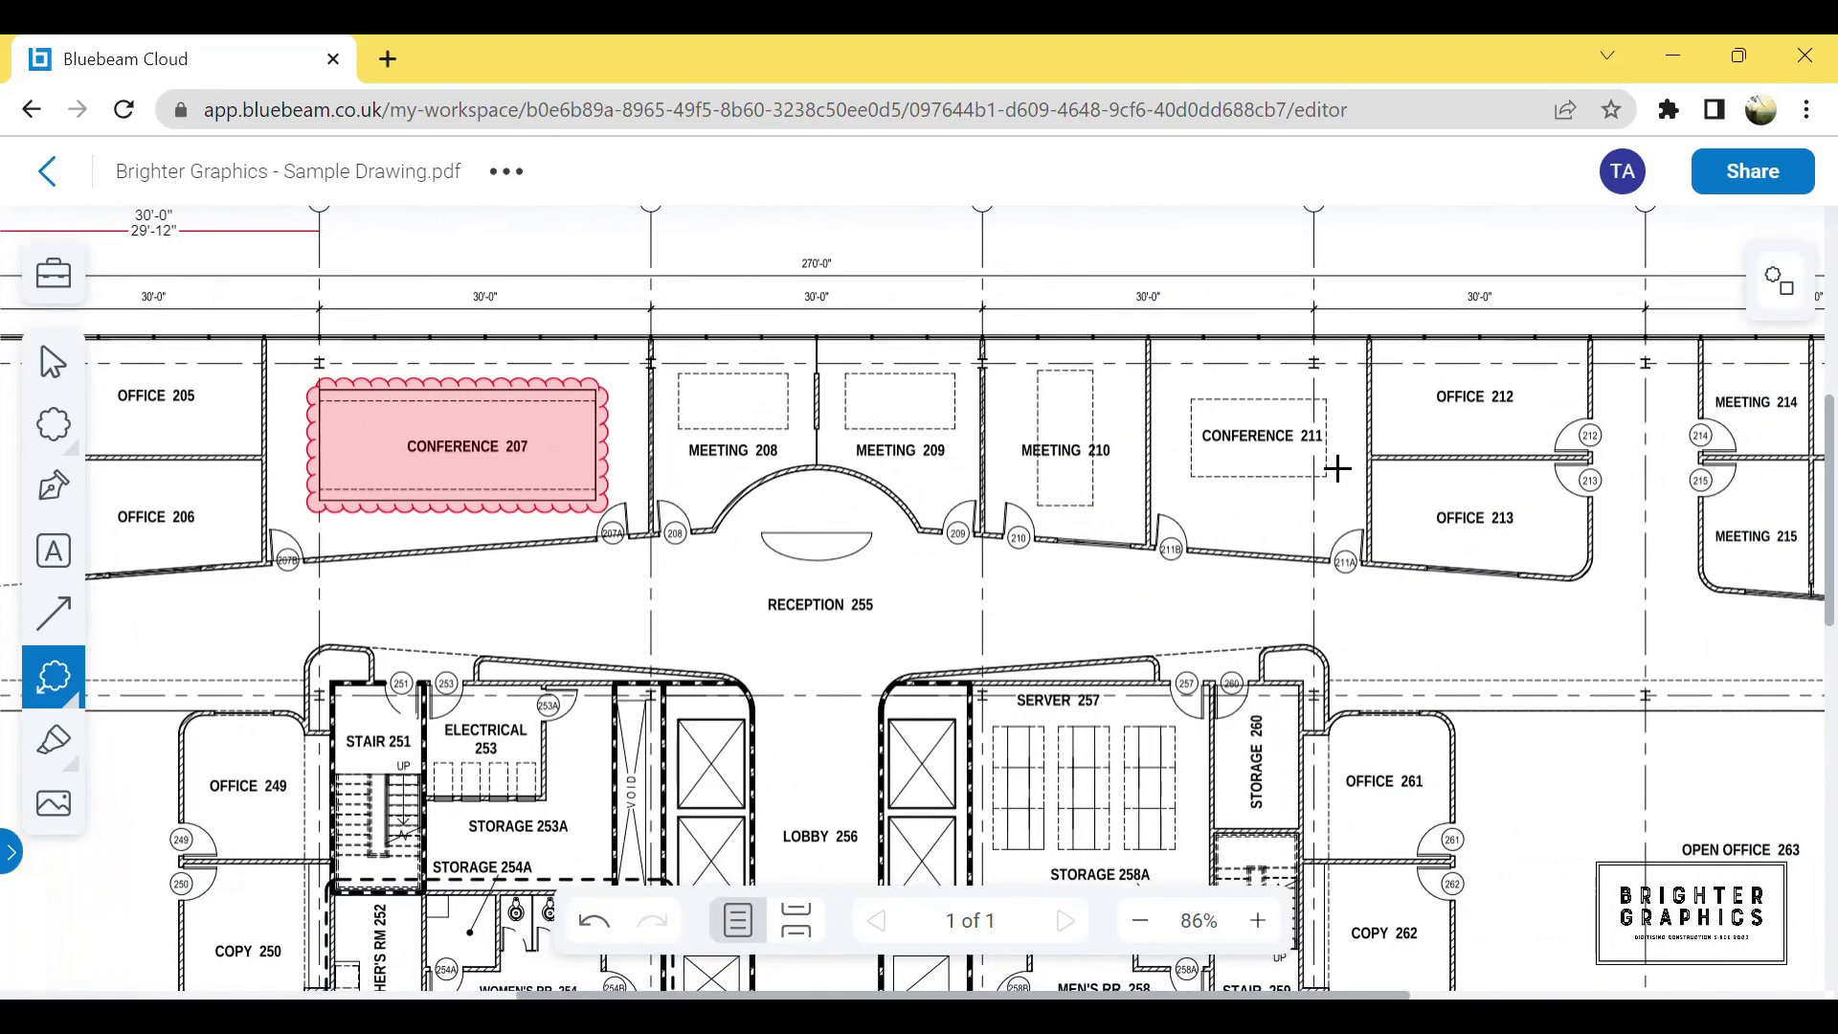
scroll(1338, 483, "up", 3)
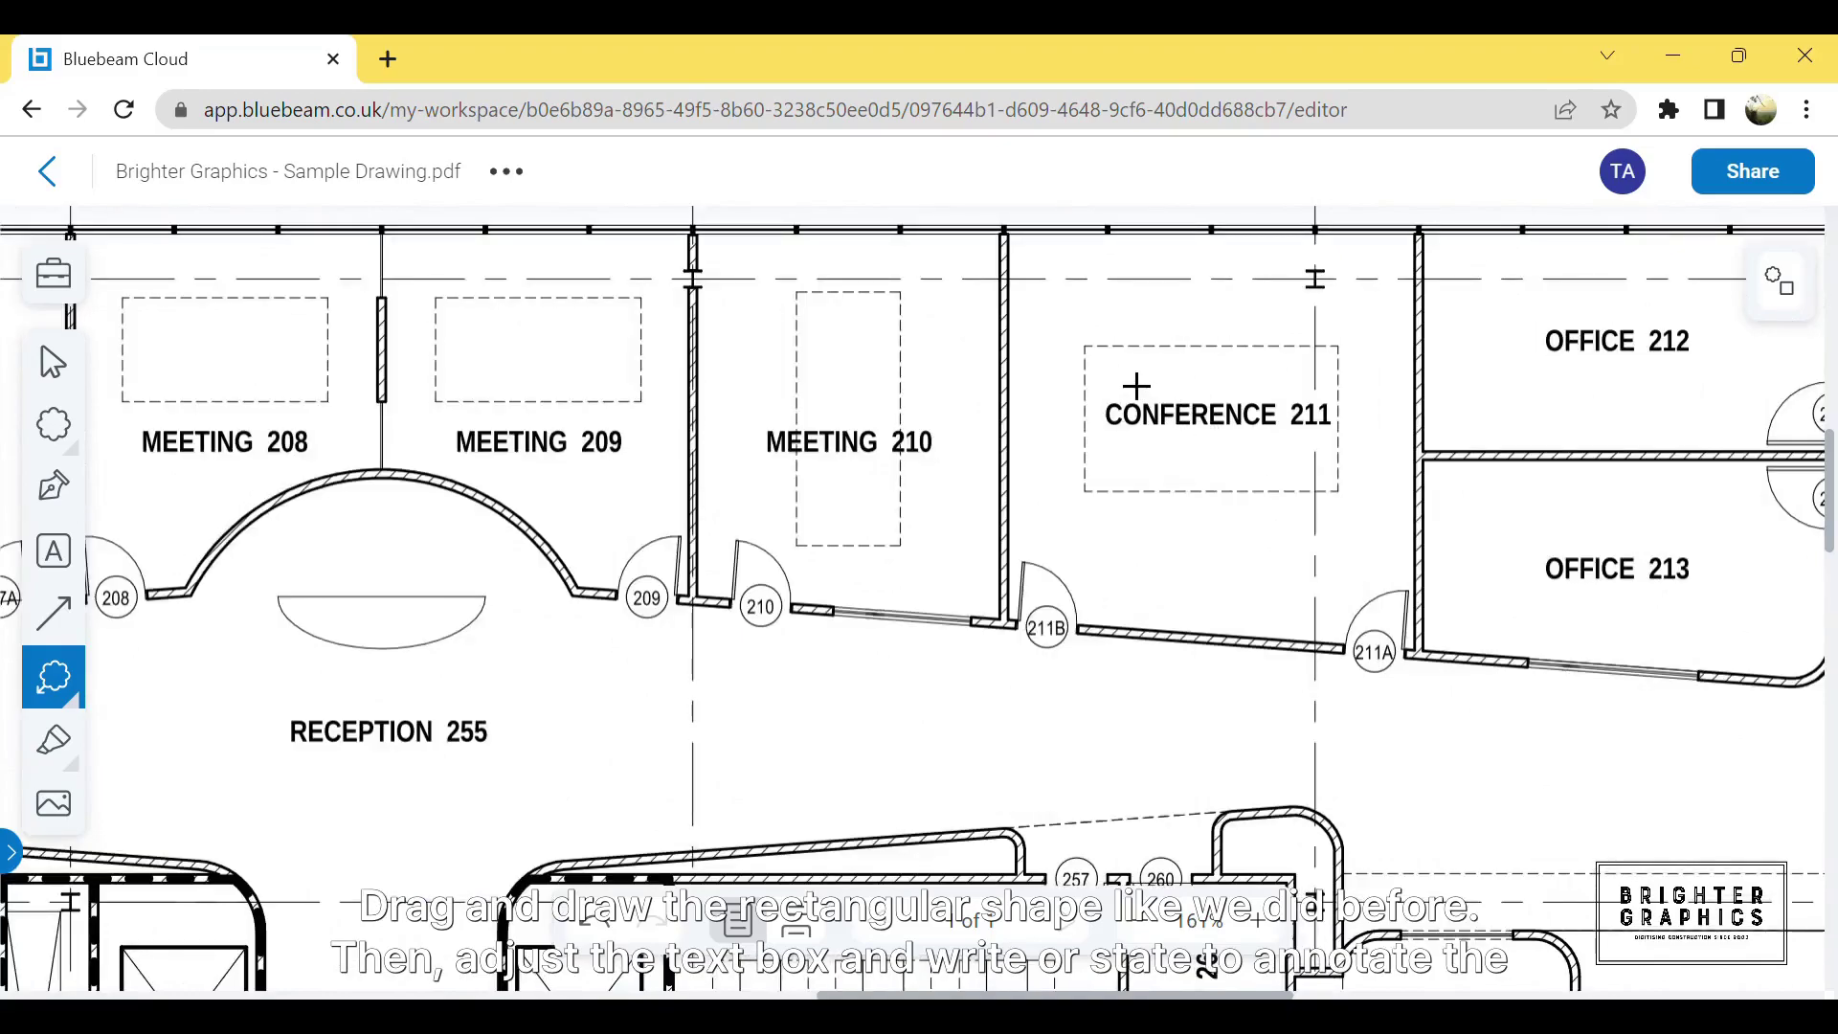
left_click_drag(1102, 366, 1366, 513)
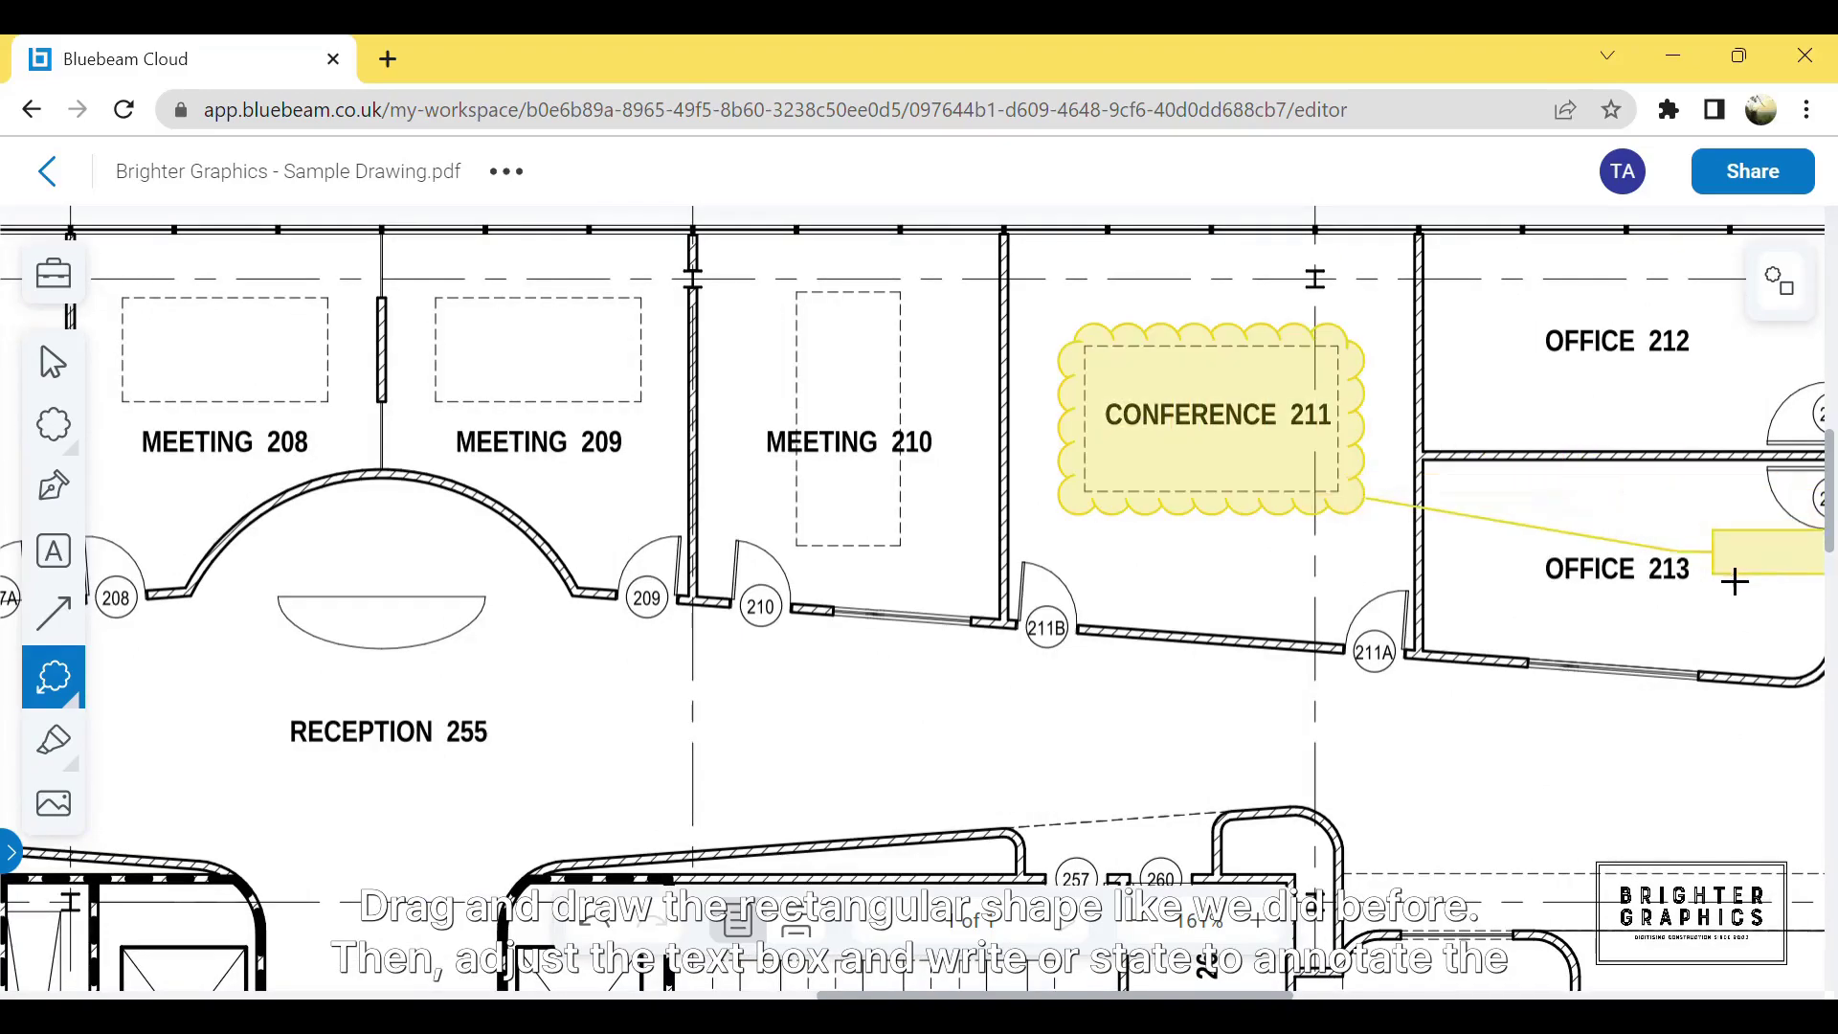
left_click(1245, 623)
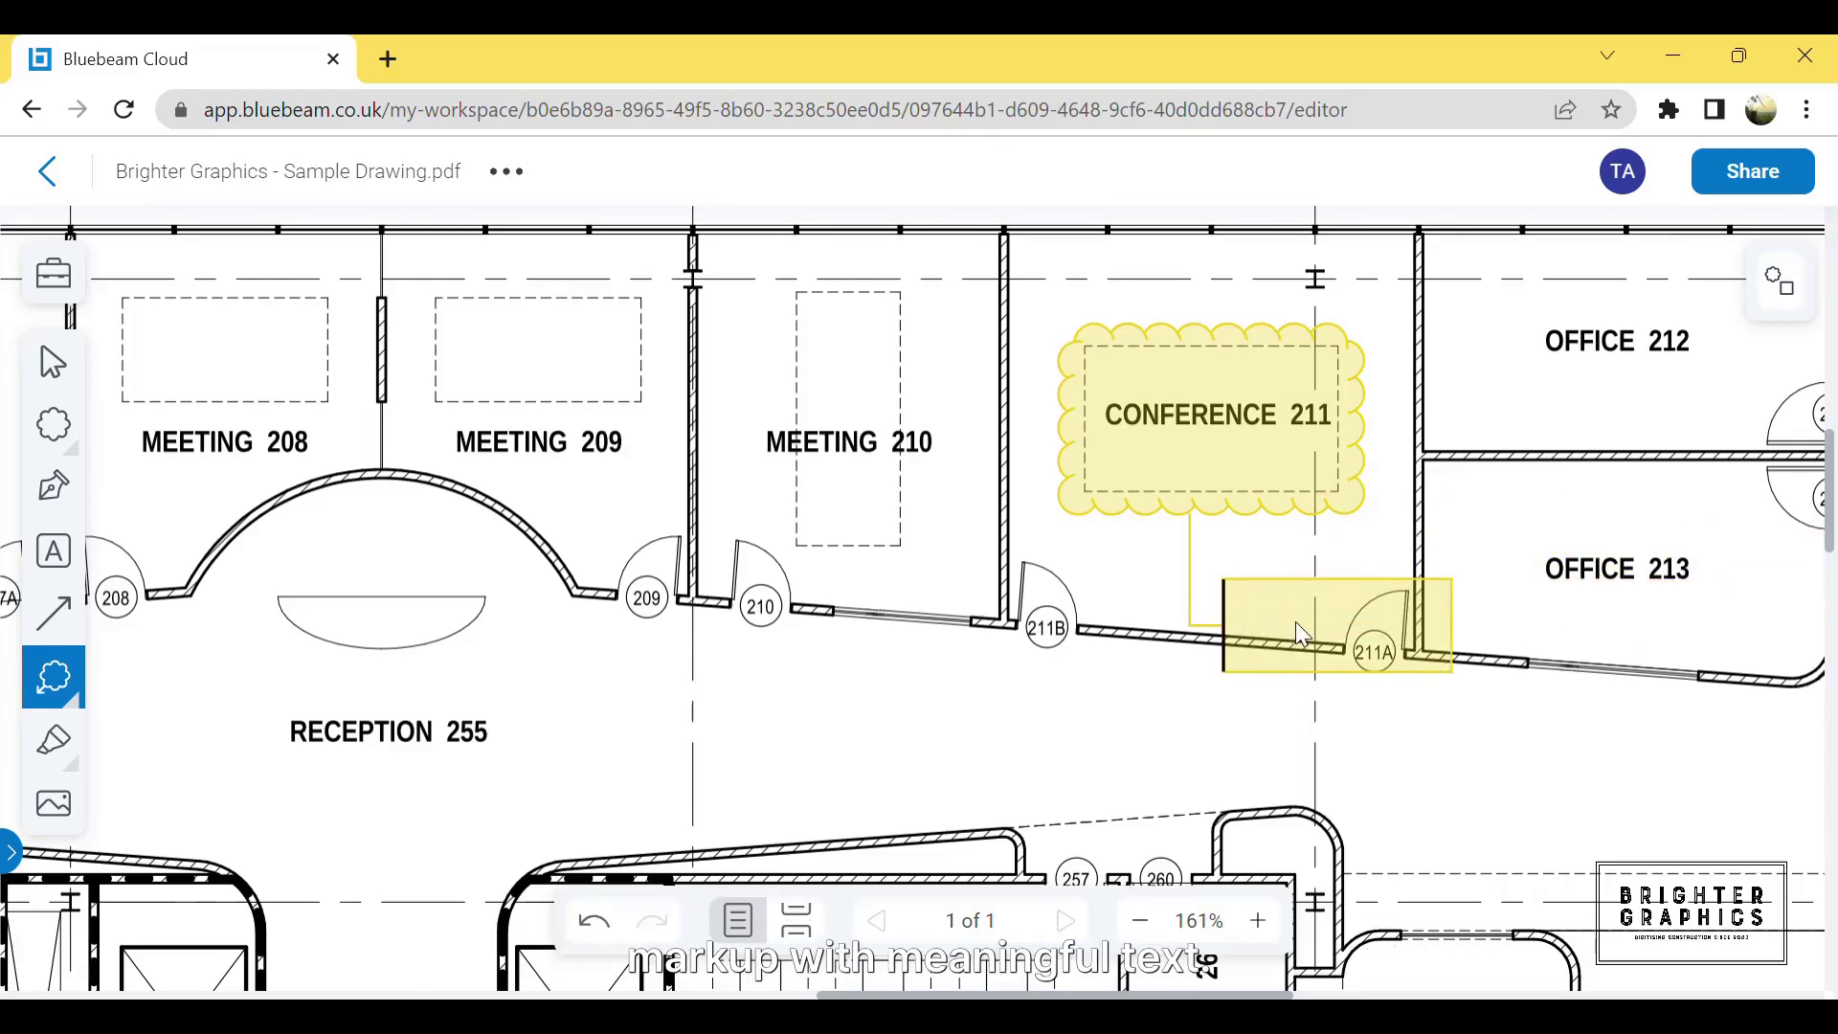
Step: Enter "Sample Cloud" as the text of the Cloud+ markup in Conference 211
type("Sample CLoud")
key("BackSpace")
key("BackSpace")
key("BackSpace")
key("BackSpace")
type("lou")
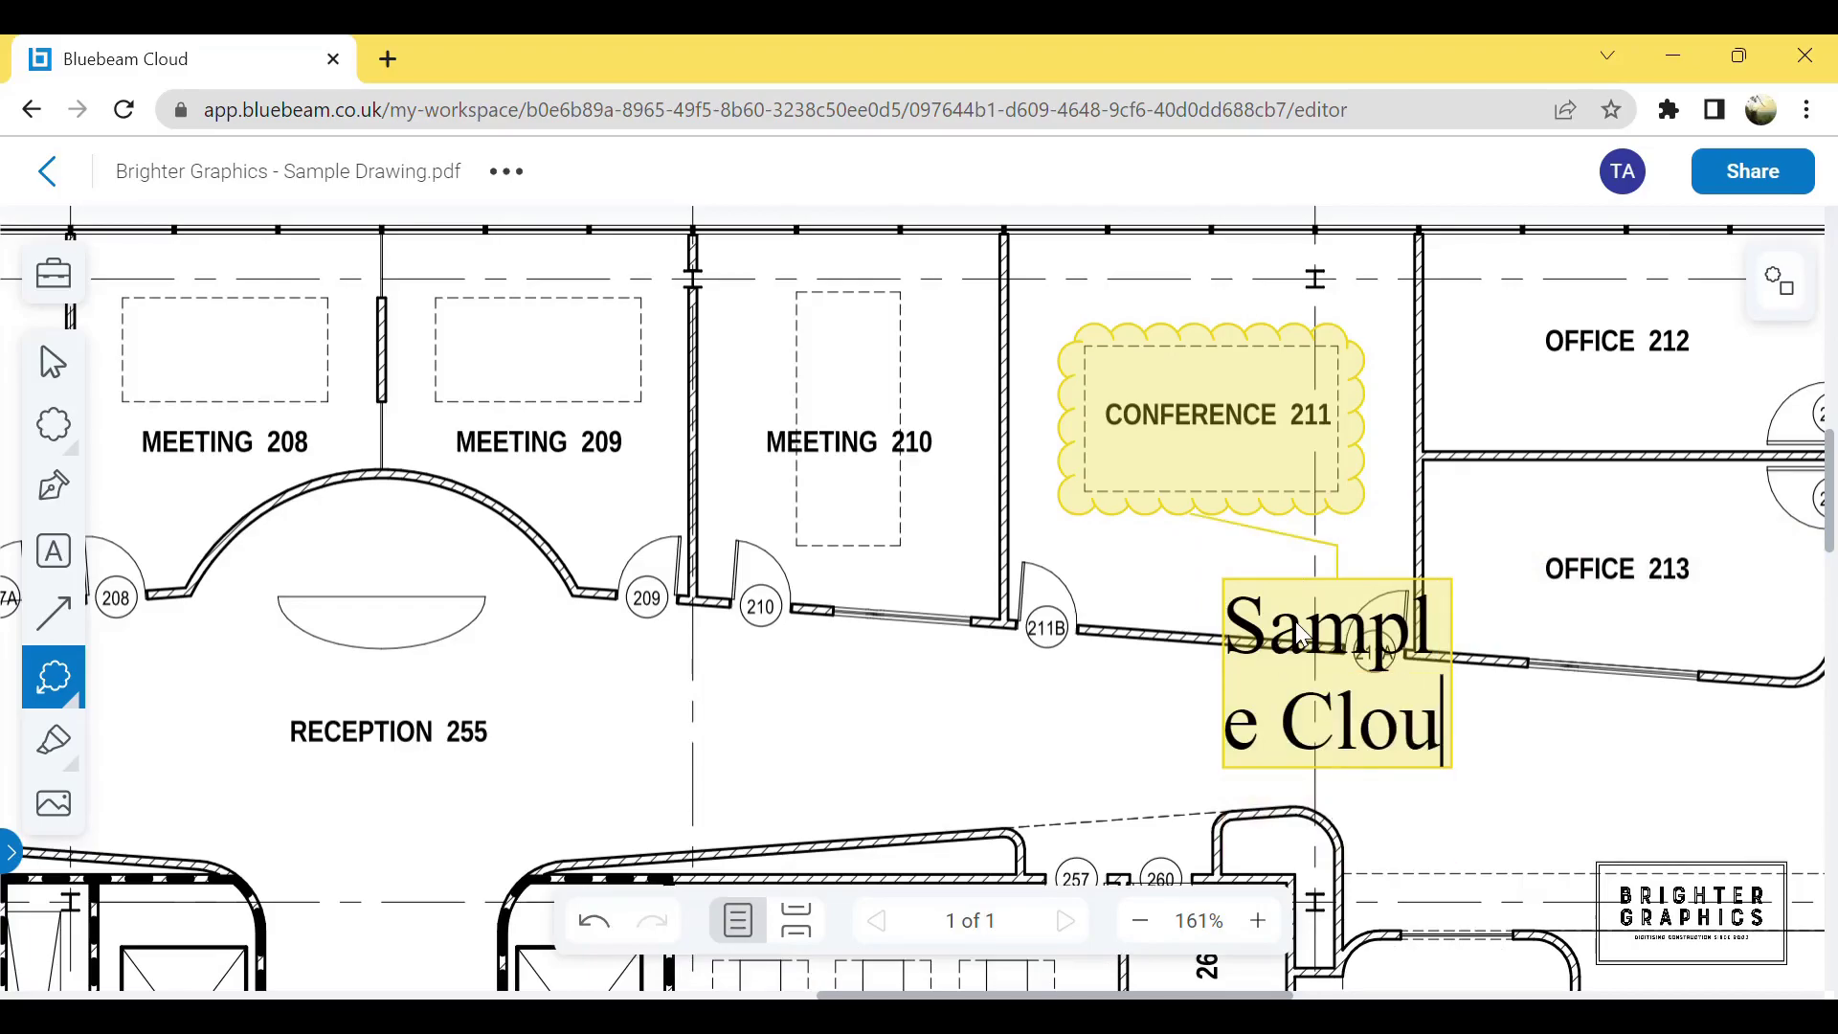
type("d")
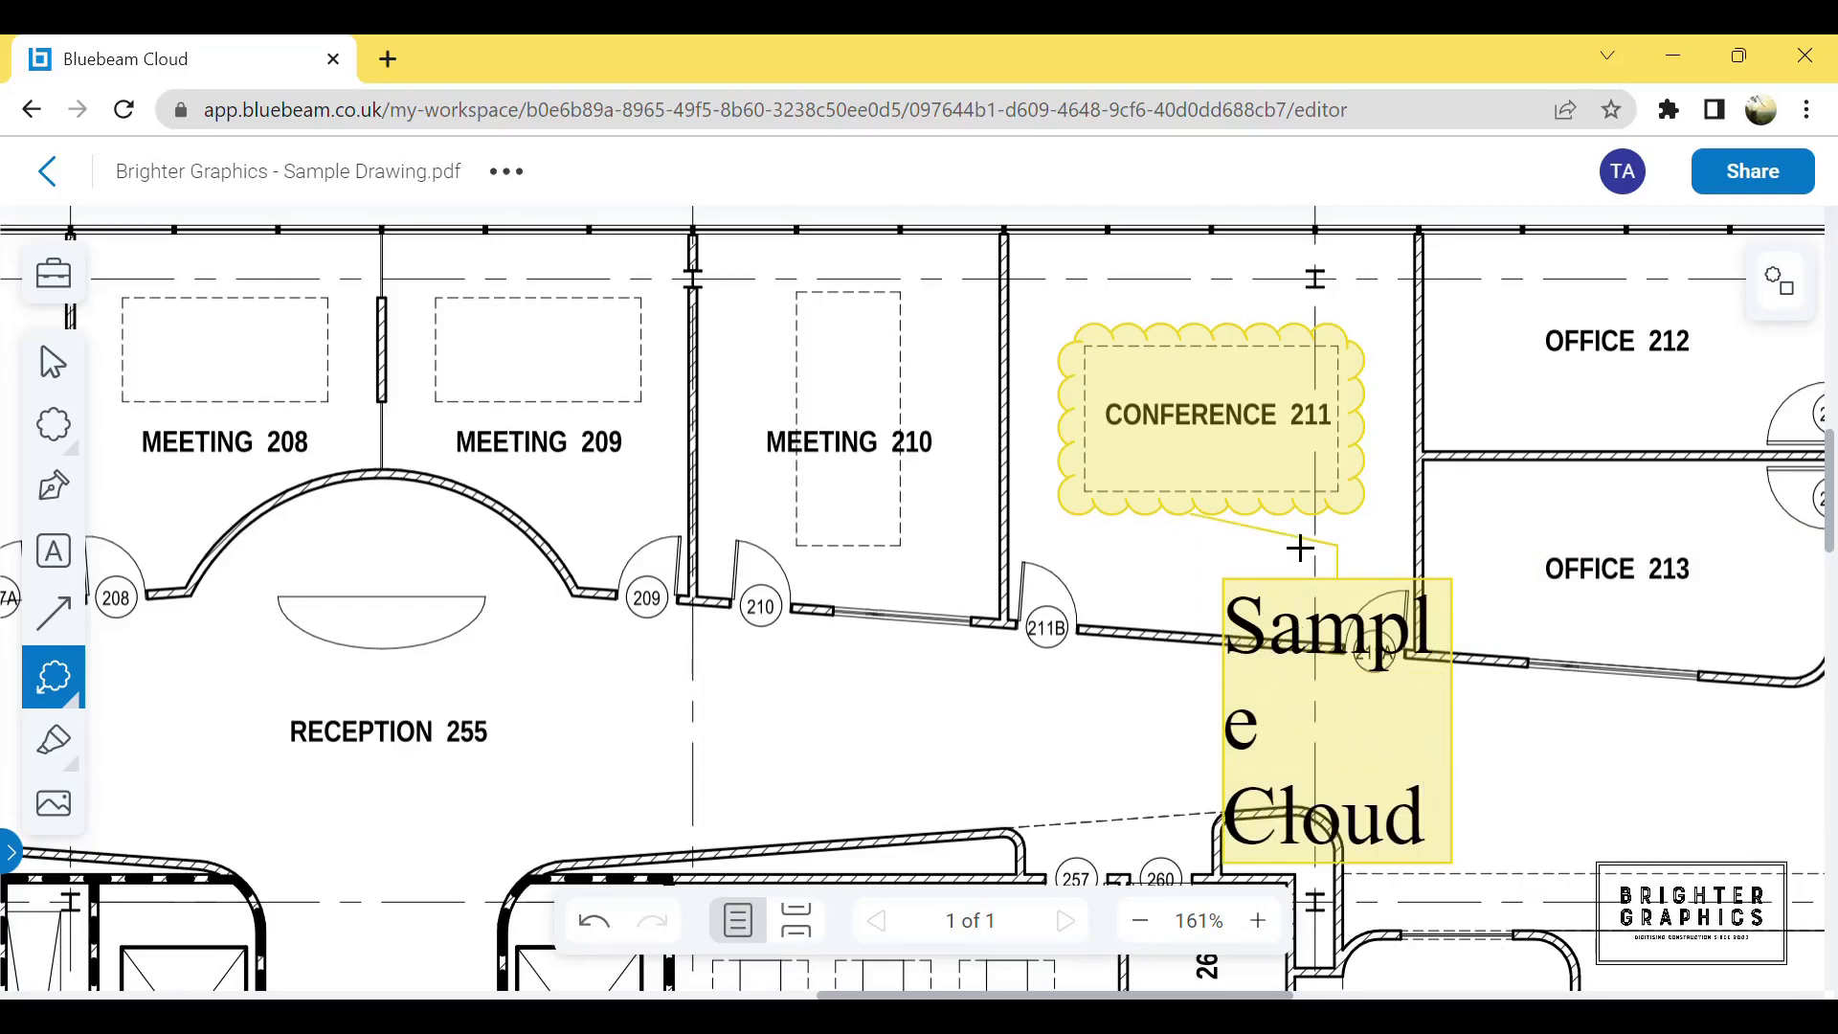
Step: Reduce the font size of the Conference 211 Cloud+ markup's text to 16
left_click(1314, 508)
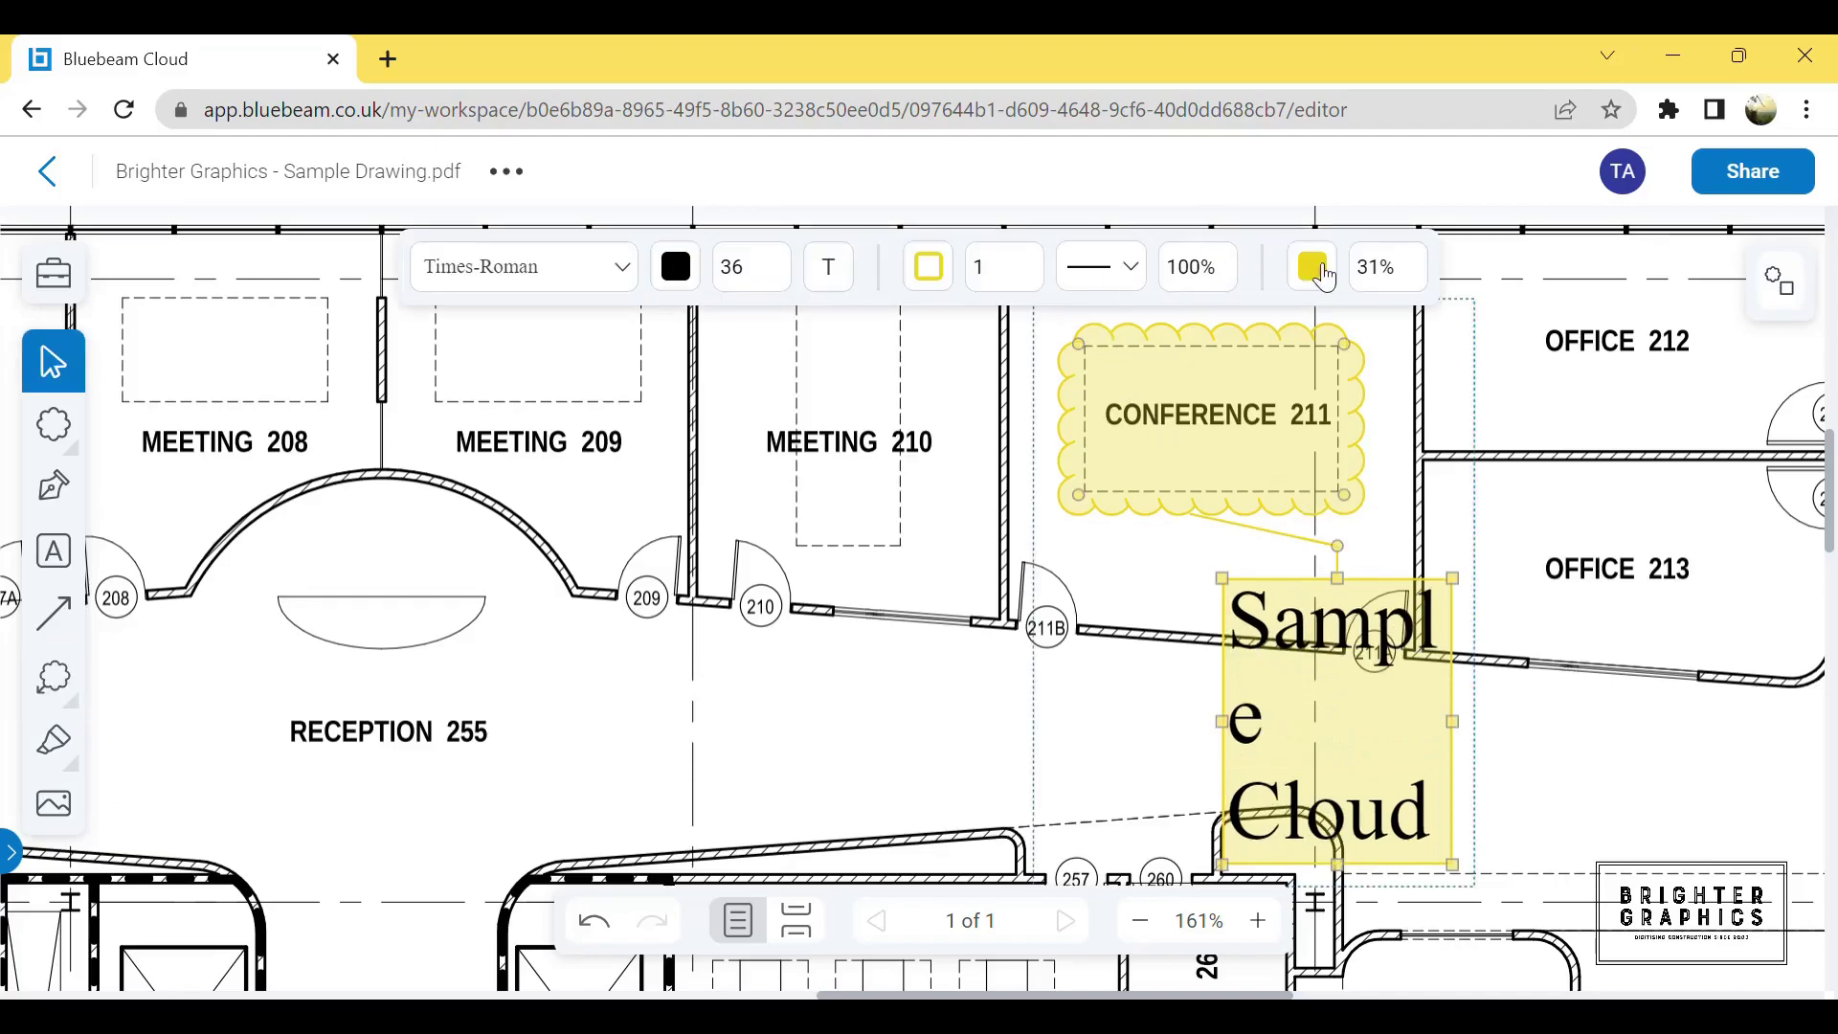
left_click(781, 282)
left_click(781, 281)
double_click(781, 282)
double_click(781, 282)
double_click(781, 282)
left_click(782, 281)
left_click(782, 282)
left_click(782, 281)
left_click(783, 283)
double_click(783, 283)
left_click(783, 283)
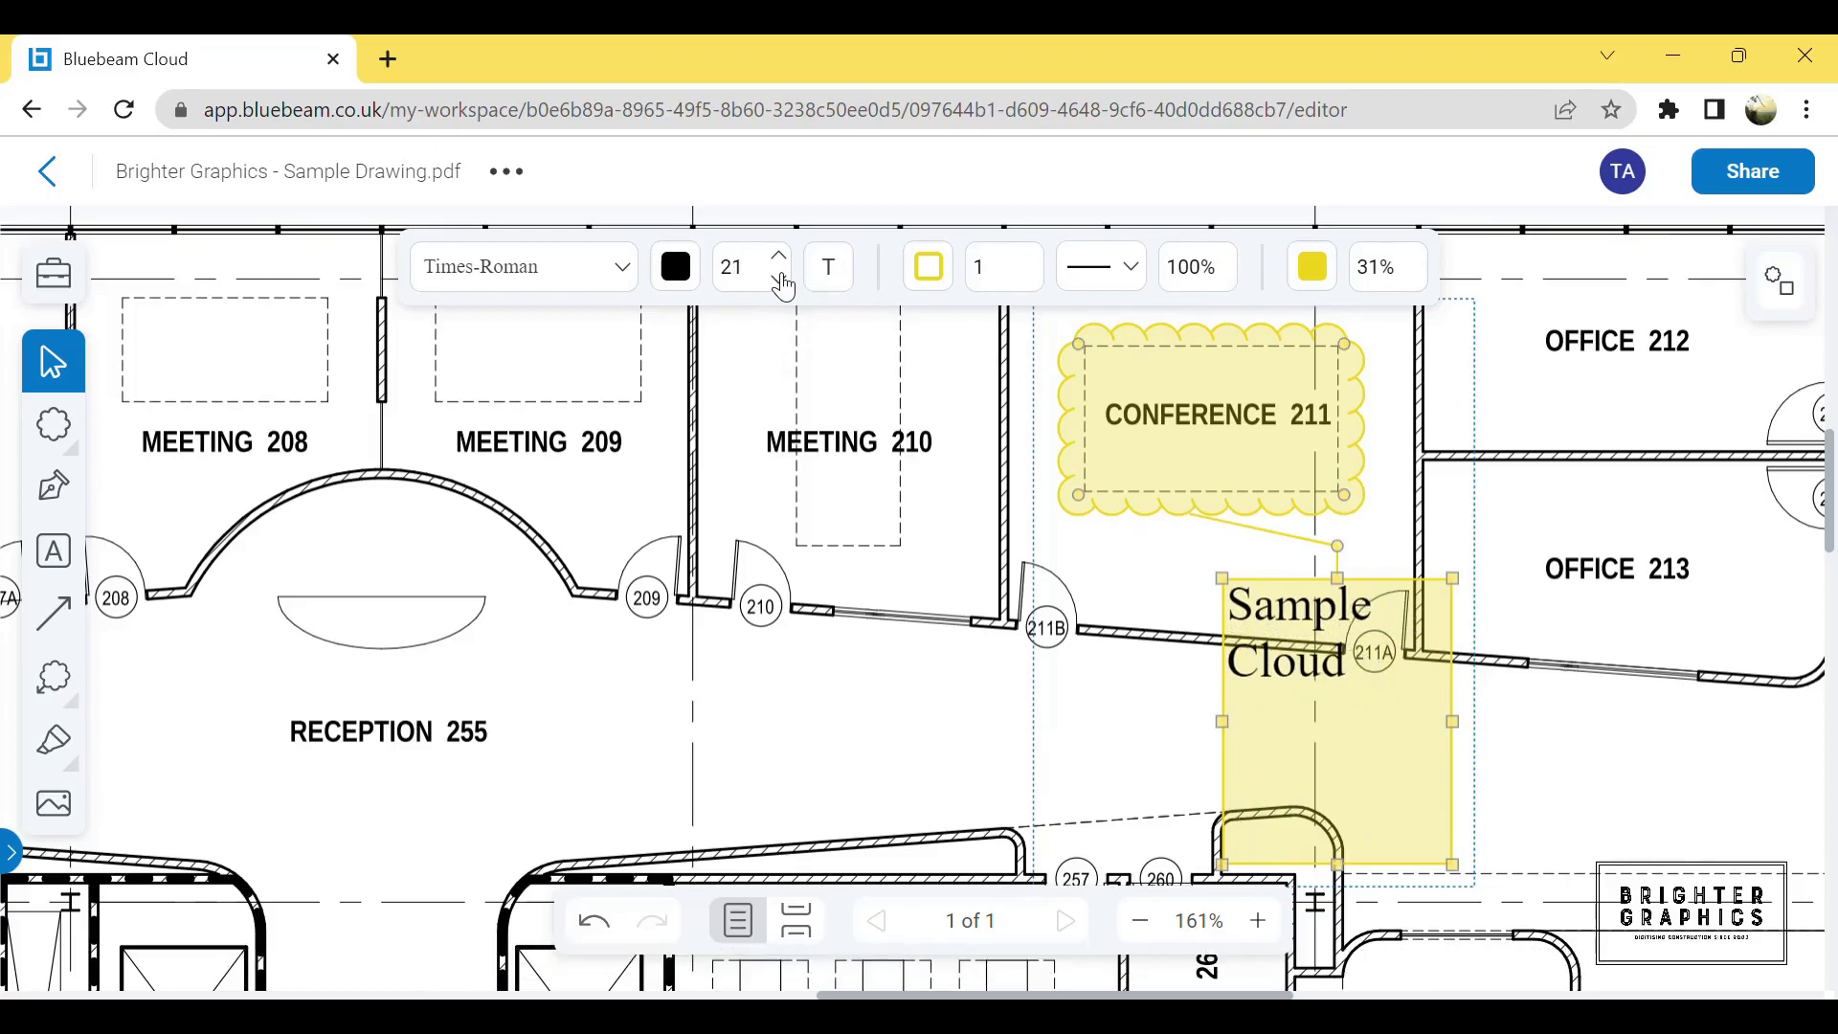
left_click(783, 284)
left_click(783, 283)
double_click(784, 284)
left_click(784, 284)
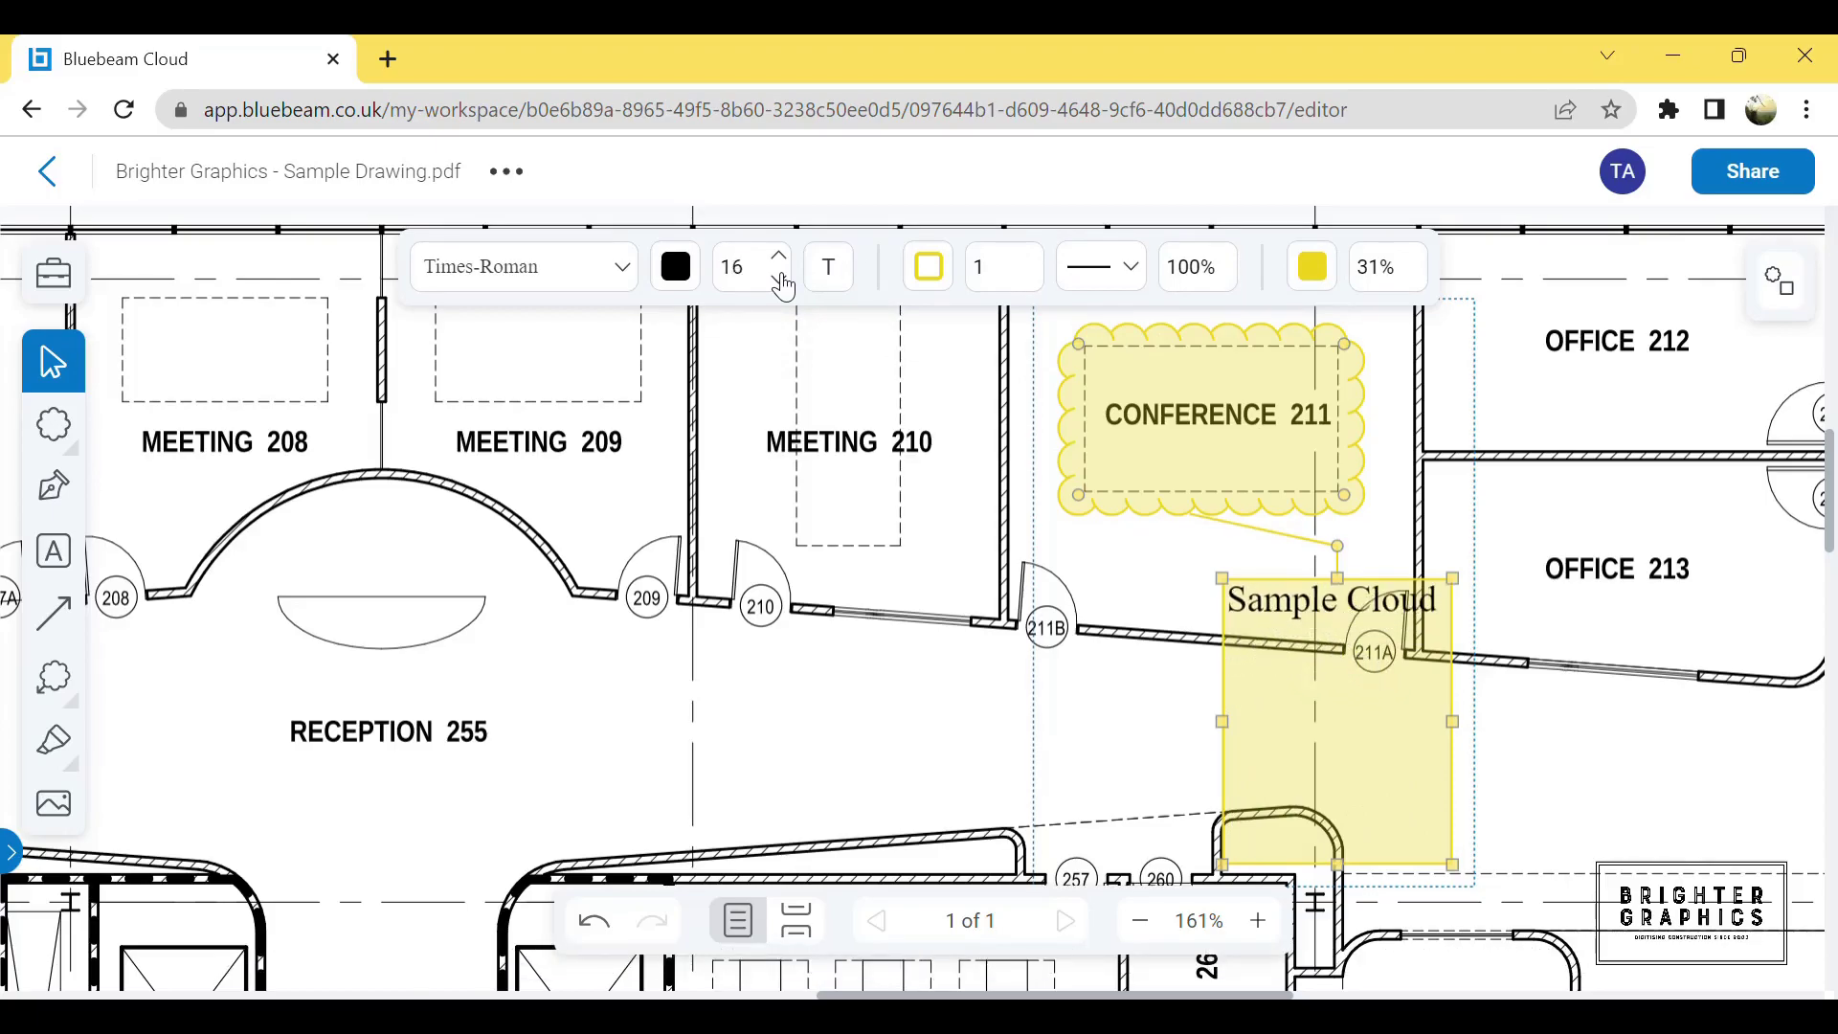
Step: Shrink the Cloud+ text box to fit its single line of text and move it into the upper part of Office 213
left_click_drag(1459, 869, 1504, 633)
left_click_drag(1290, 606, 1136, 731)
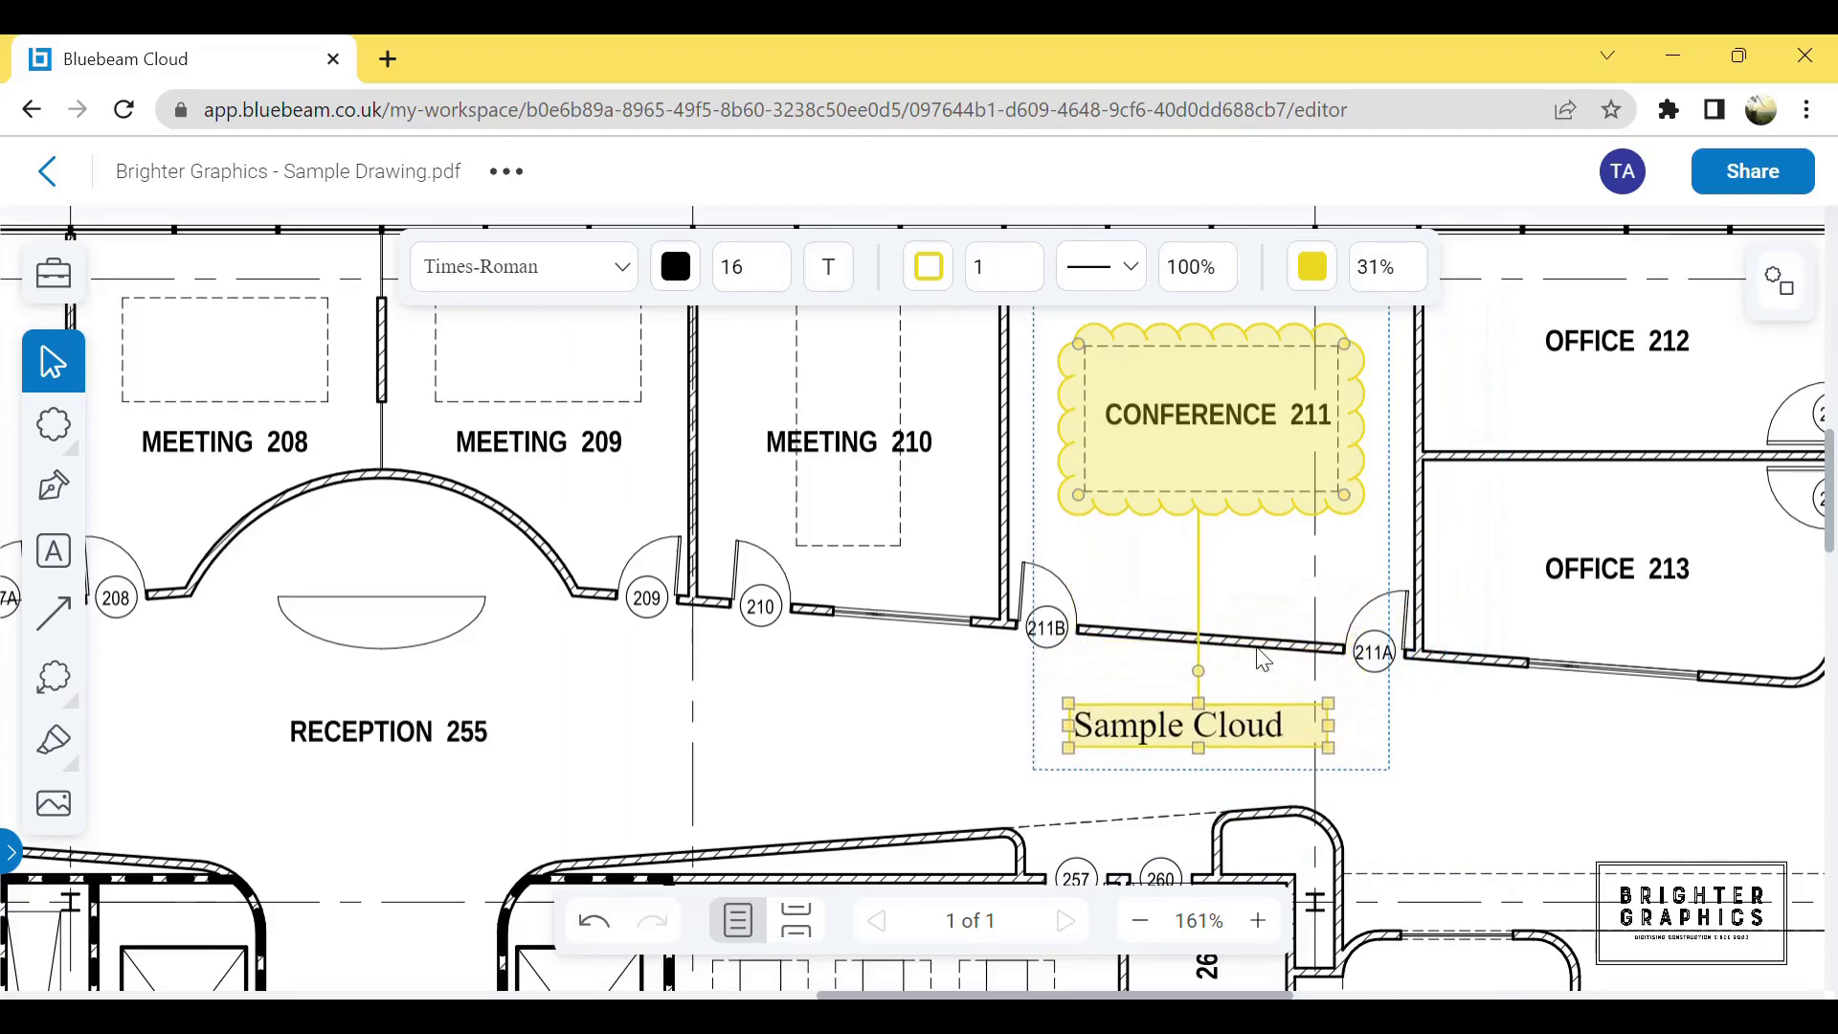
left_click_drag(1268, 751, 1663, 522)
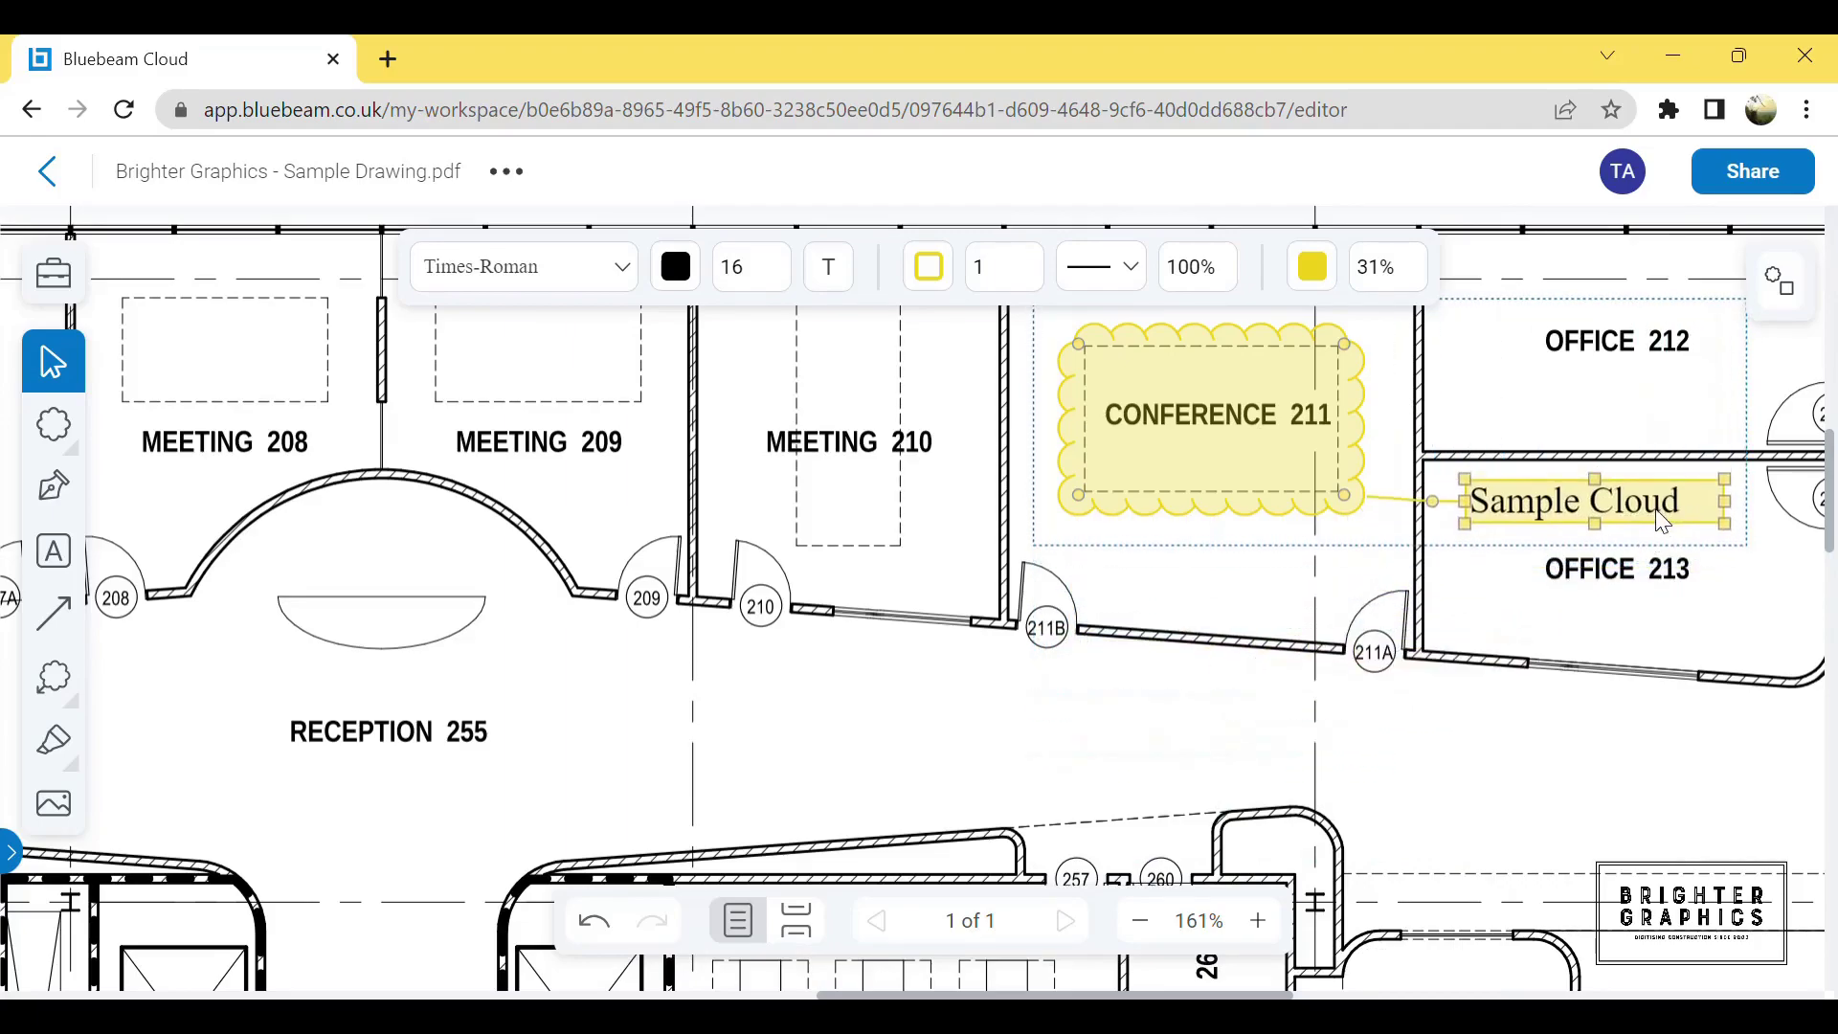
left_click(1357, 656)
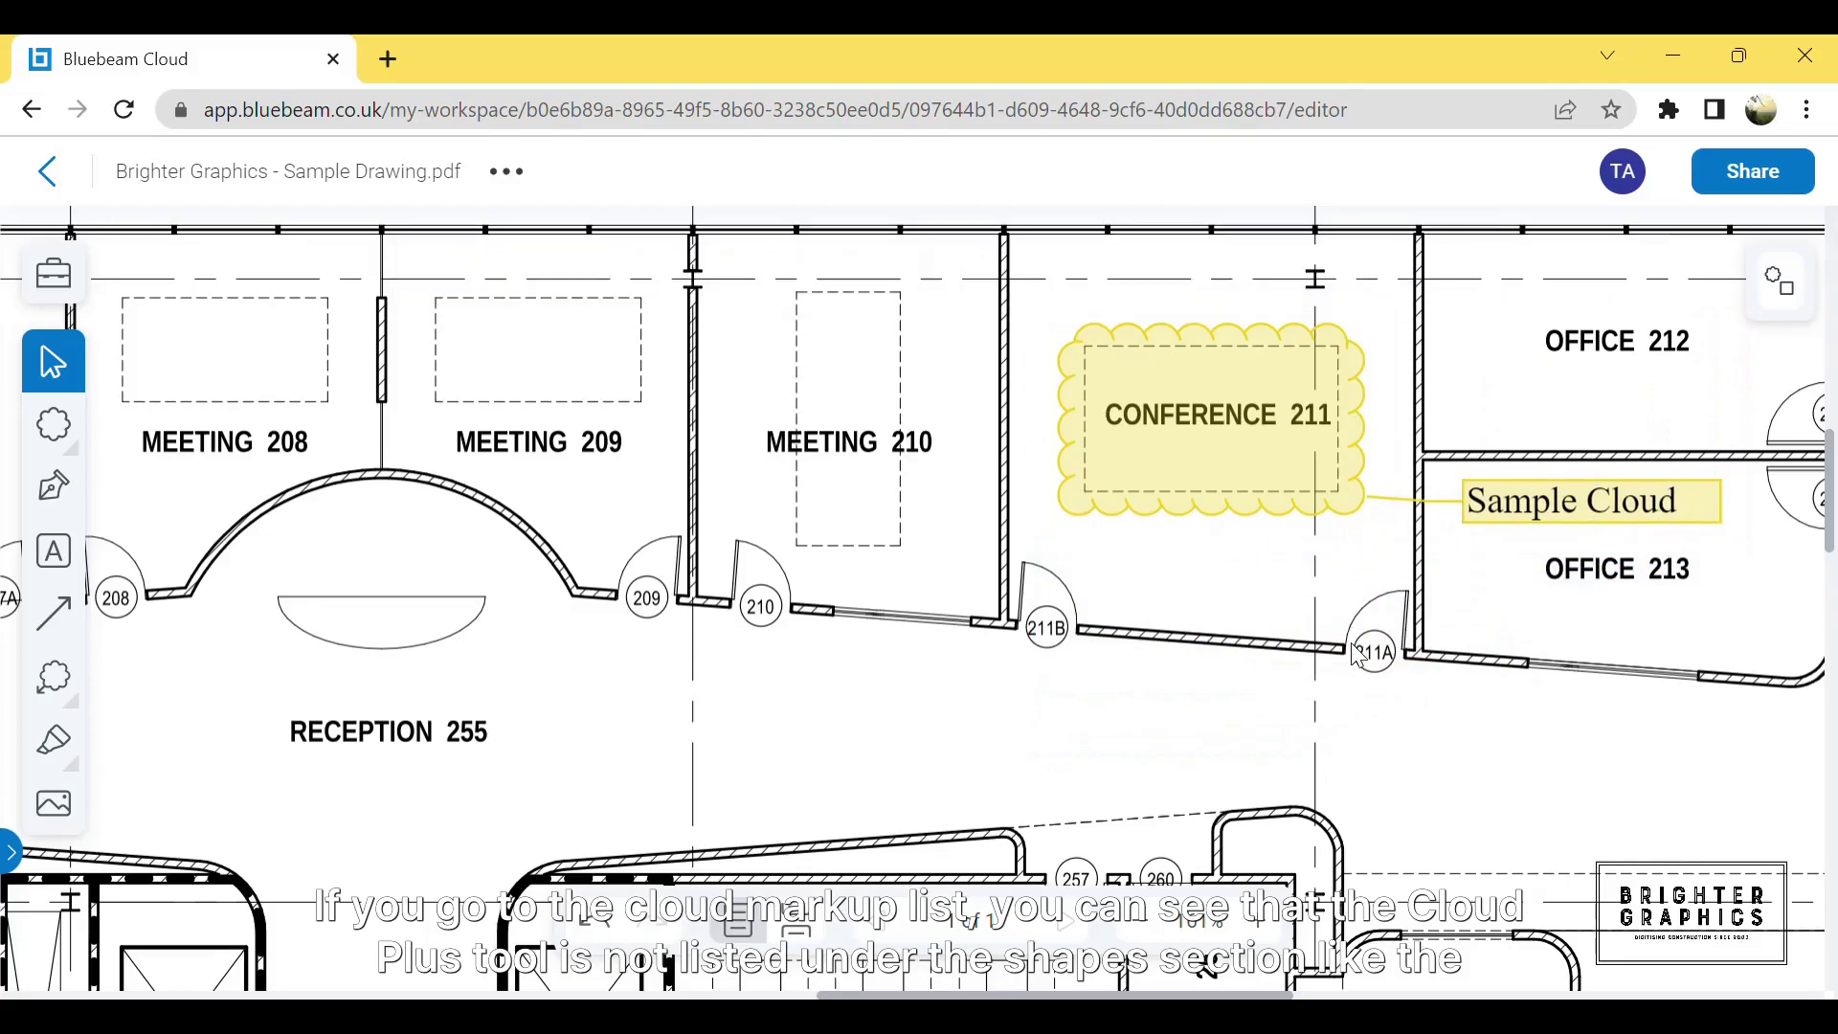
Step: Select the Cloud+ markup and compare the Shapes and Comments lists to see where it is listed
left_click(1348, 406)
left_click(1779, 282)
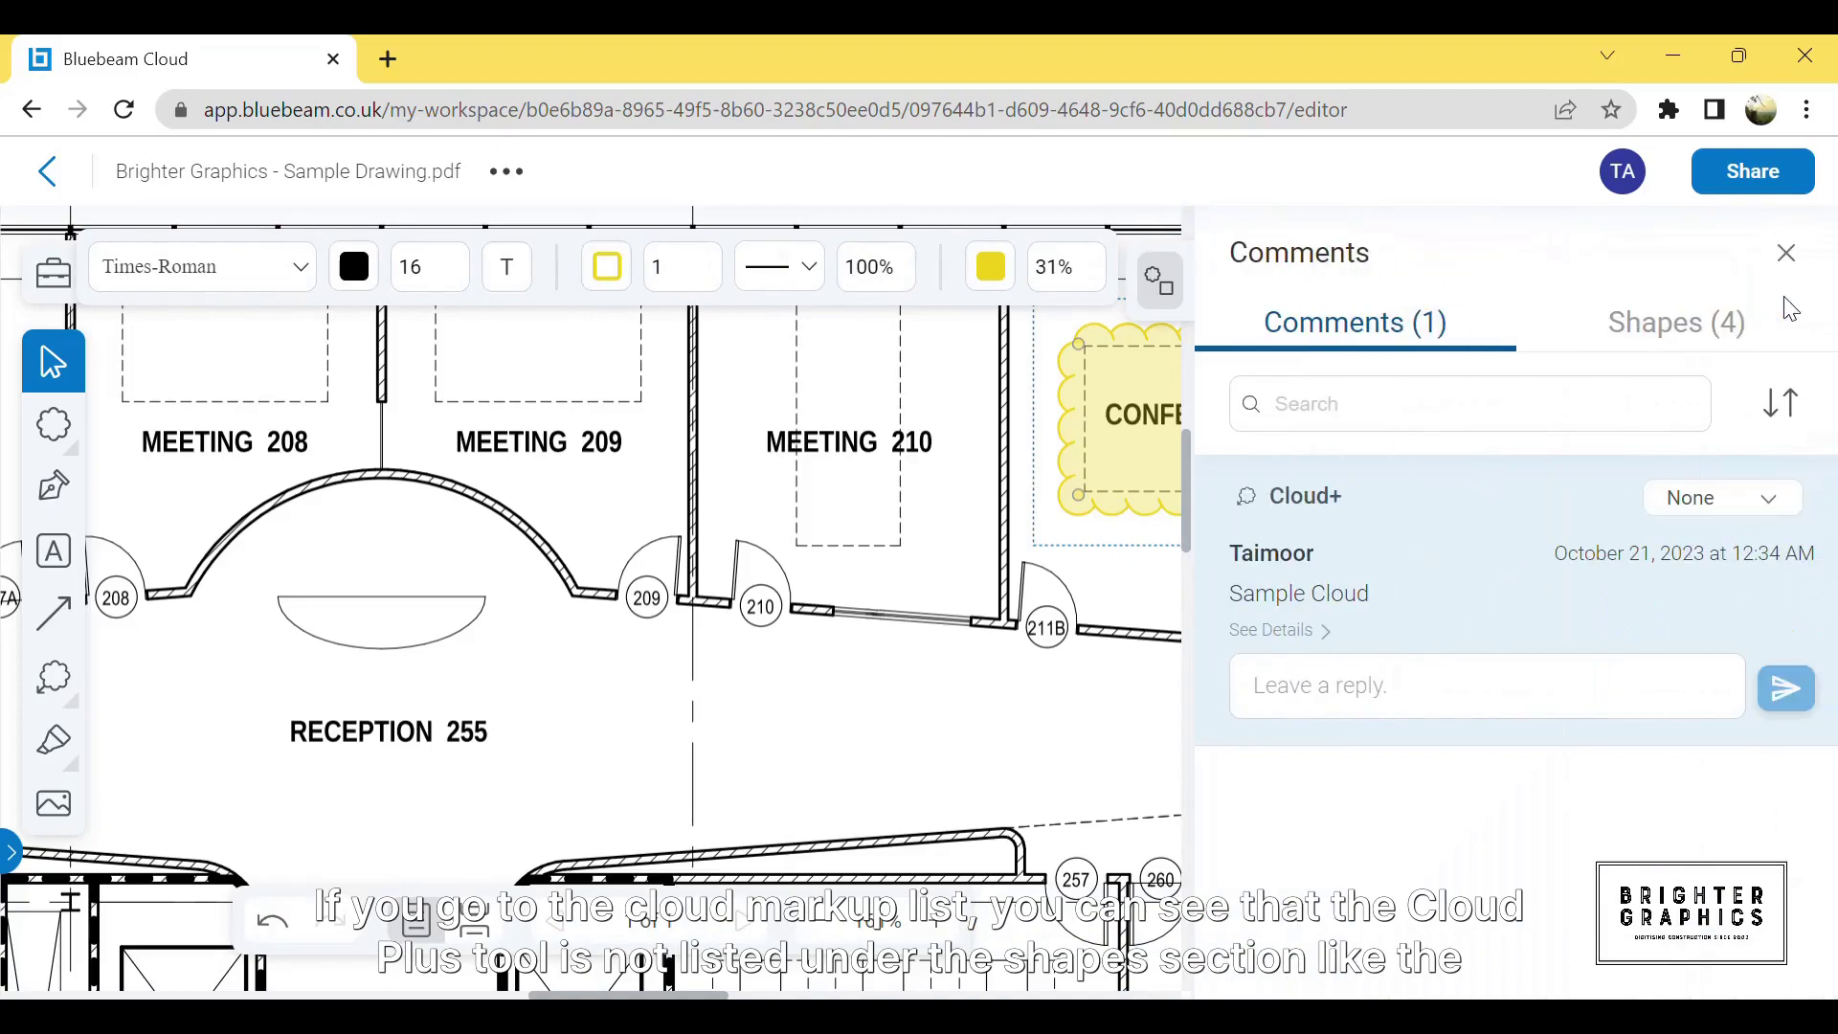
left_click(1727, 322)
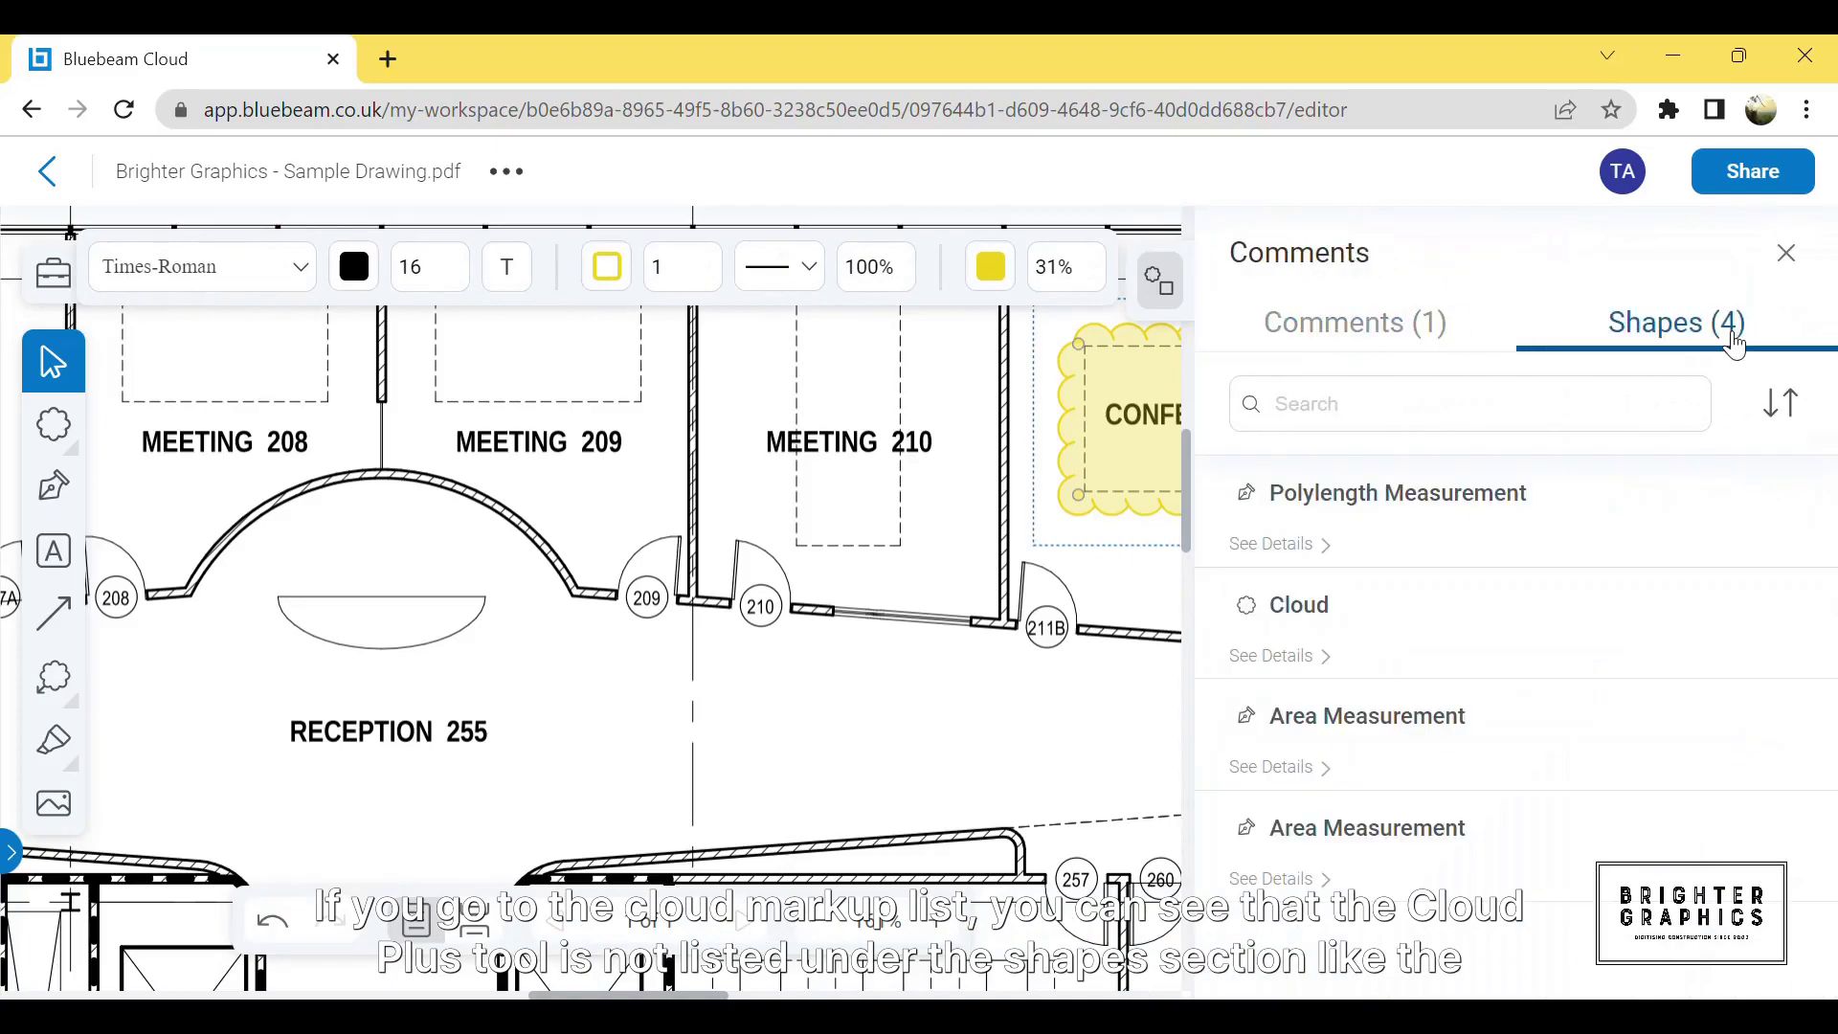
left_click(1410, 344)
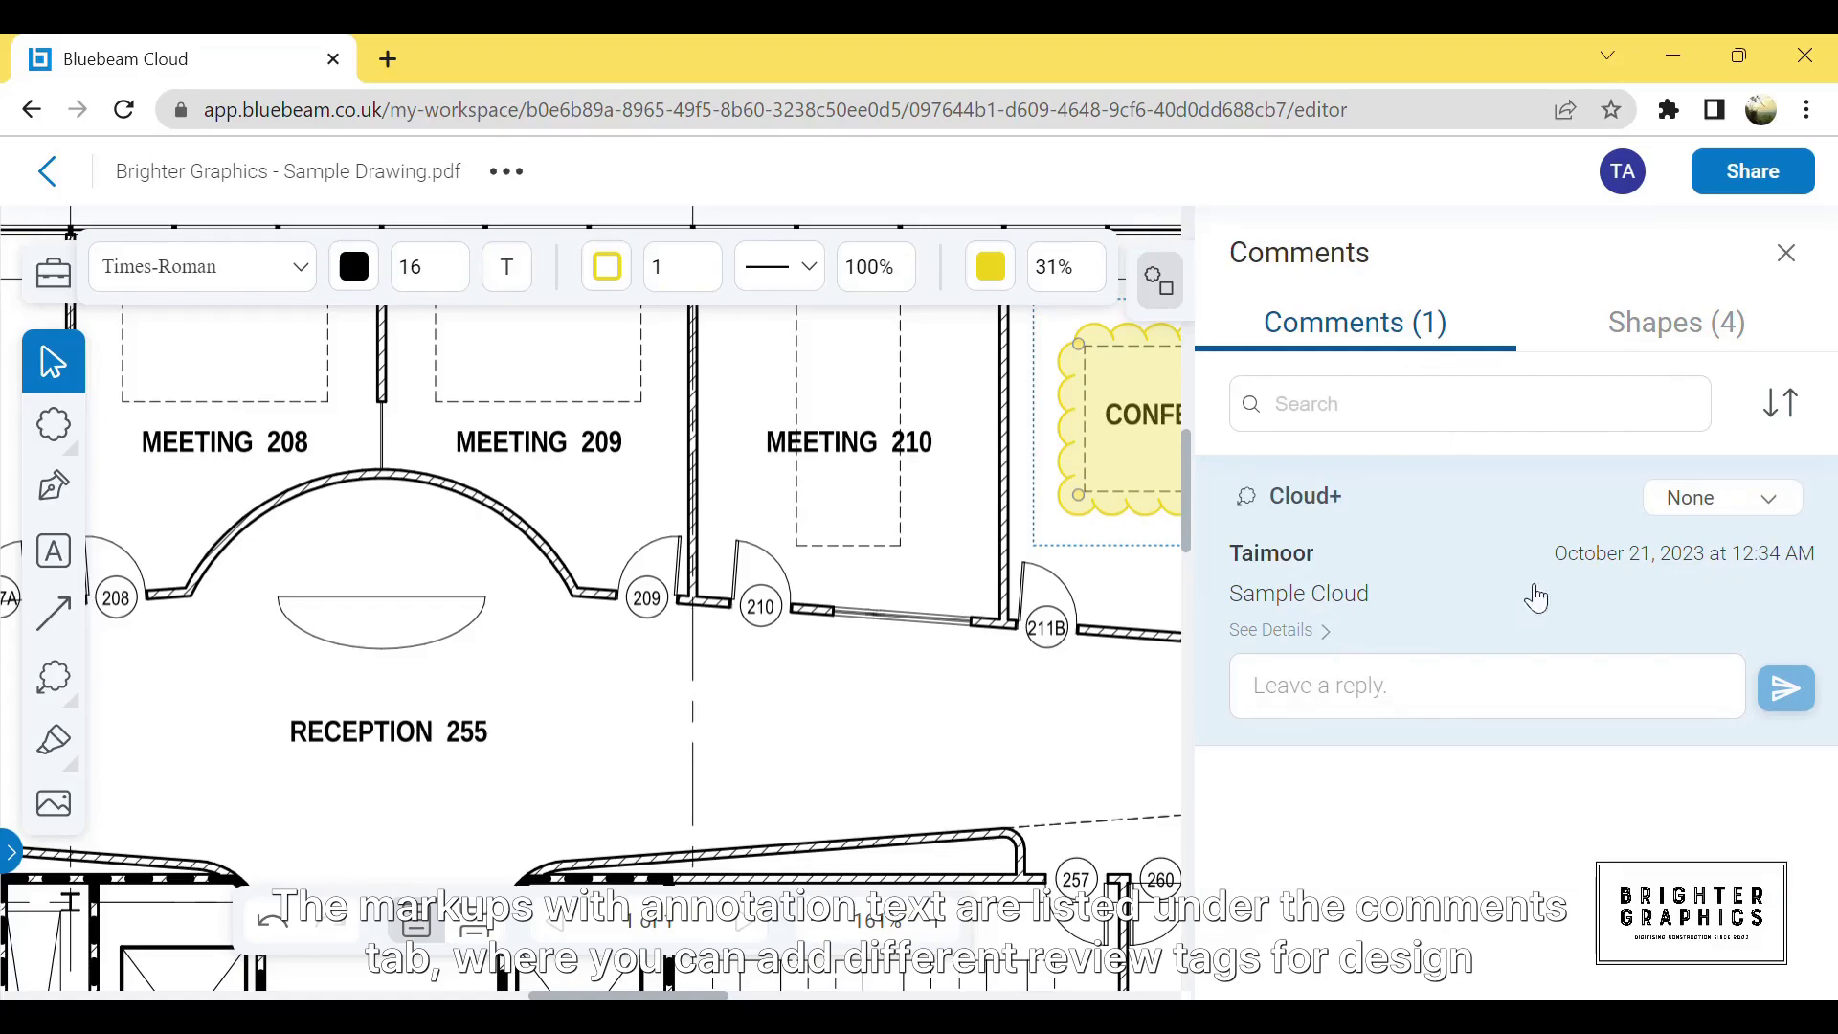
Step: Examine the Review and Issues status options available for the Cloud+ comment without assigning one
left_click(1733, 507)
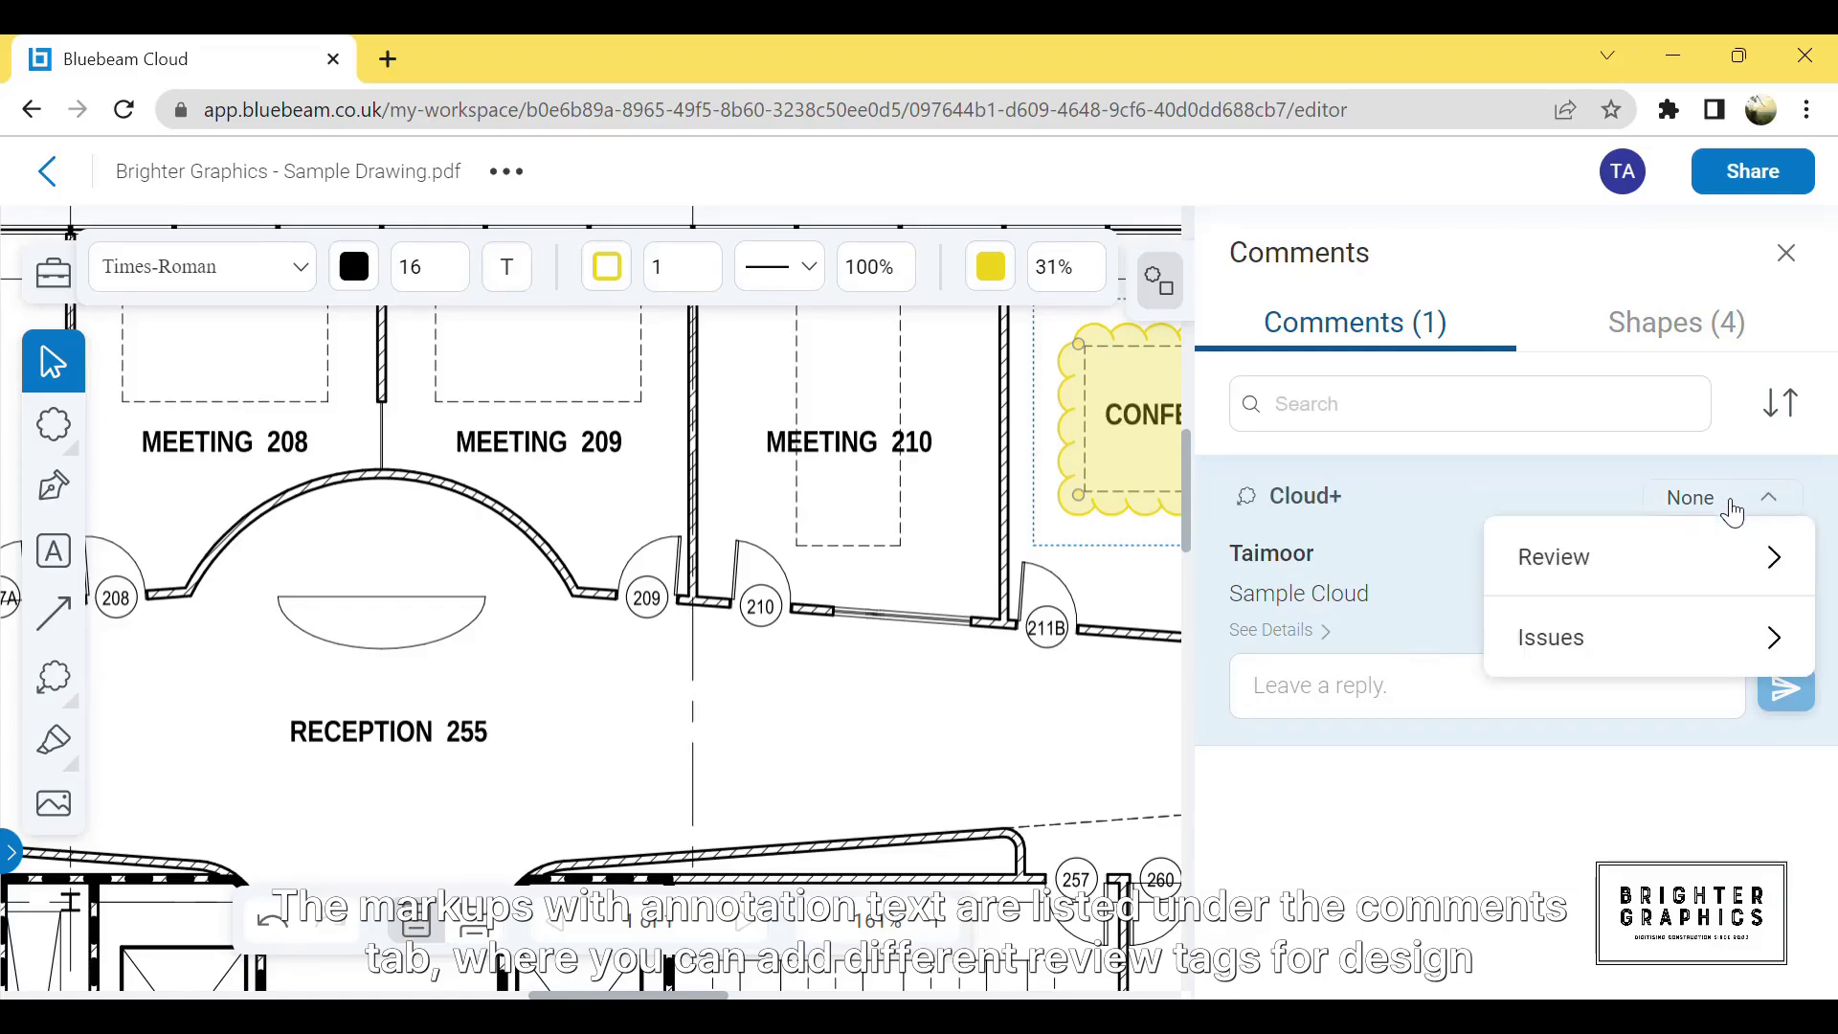
mouse_move(1724, 539)
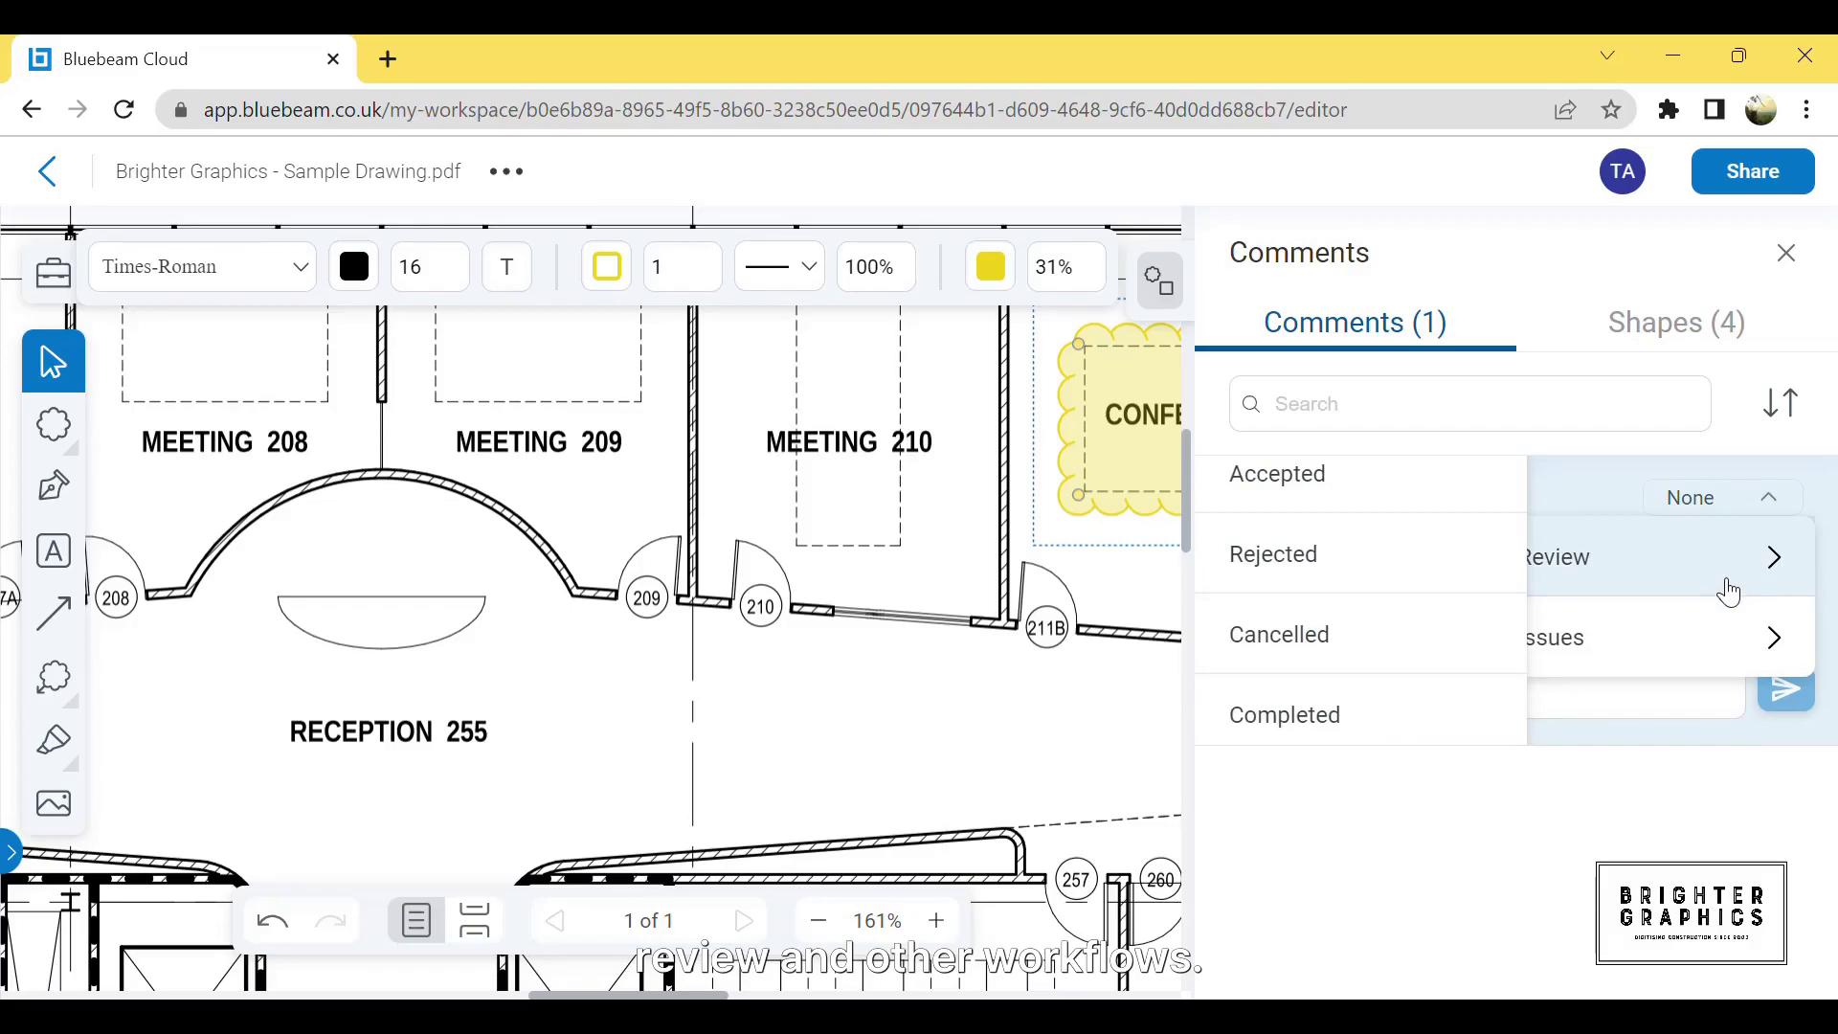
mouse_move(1735, 651)
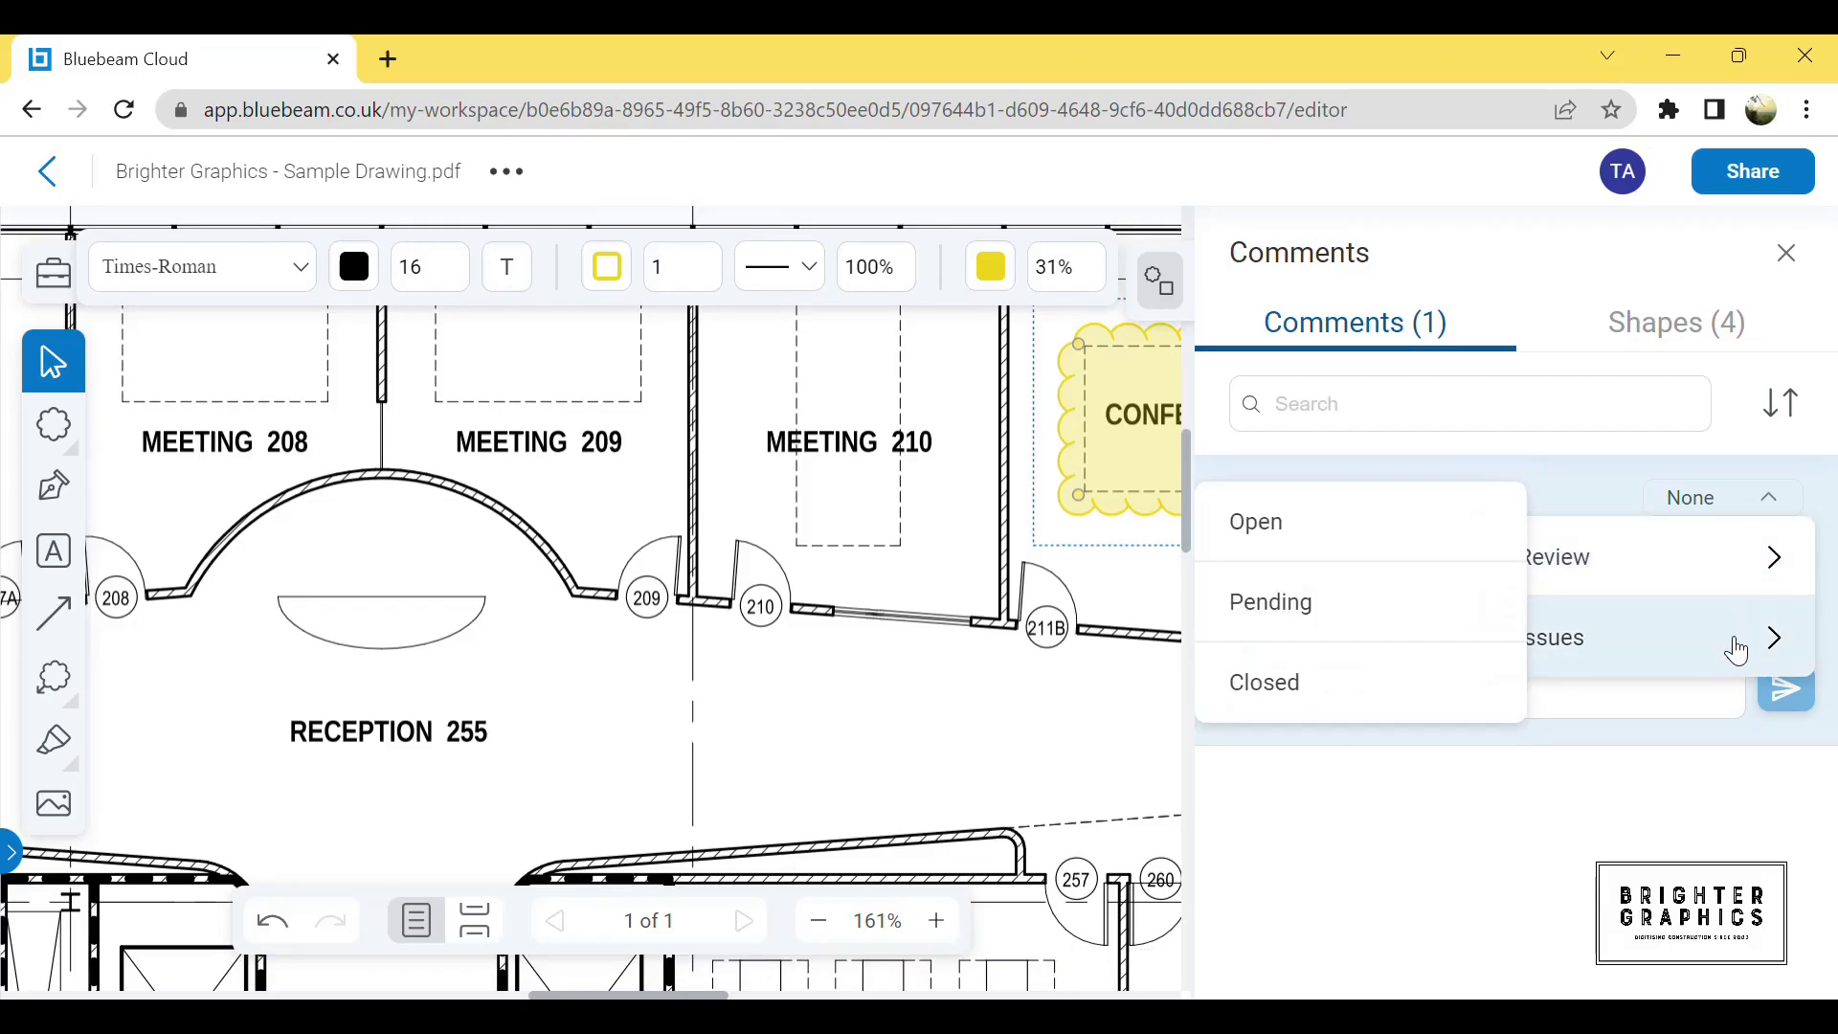
left_click(1648, 827)
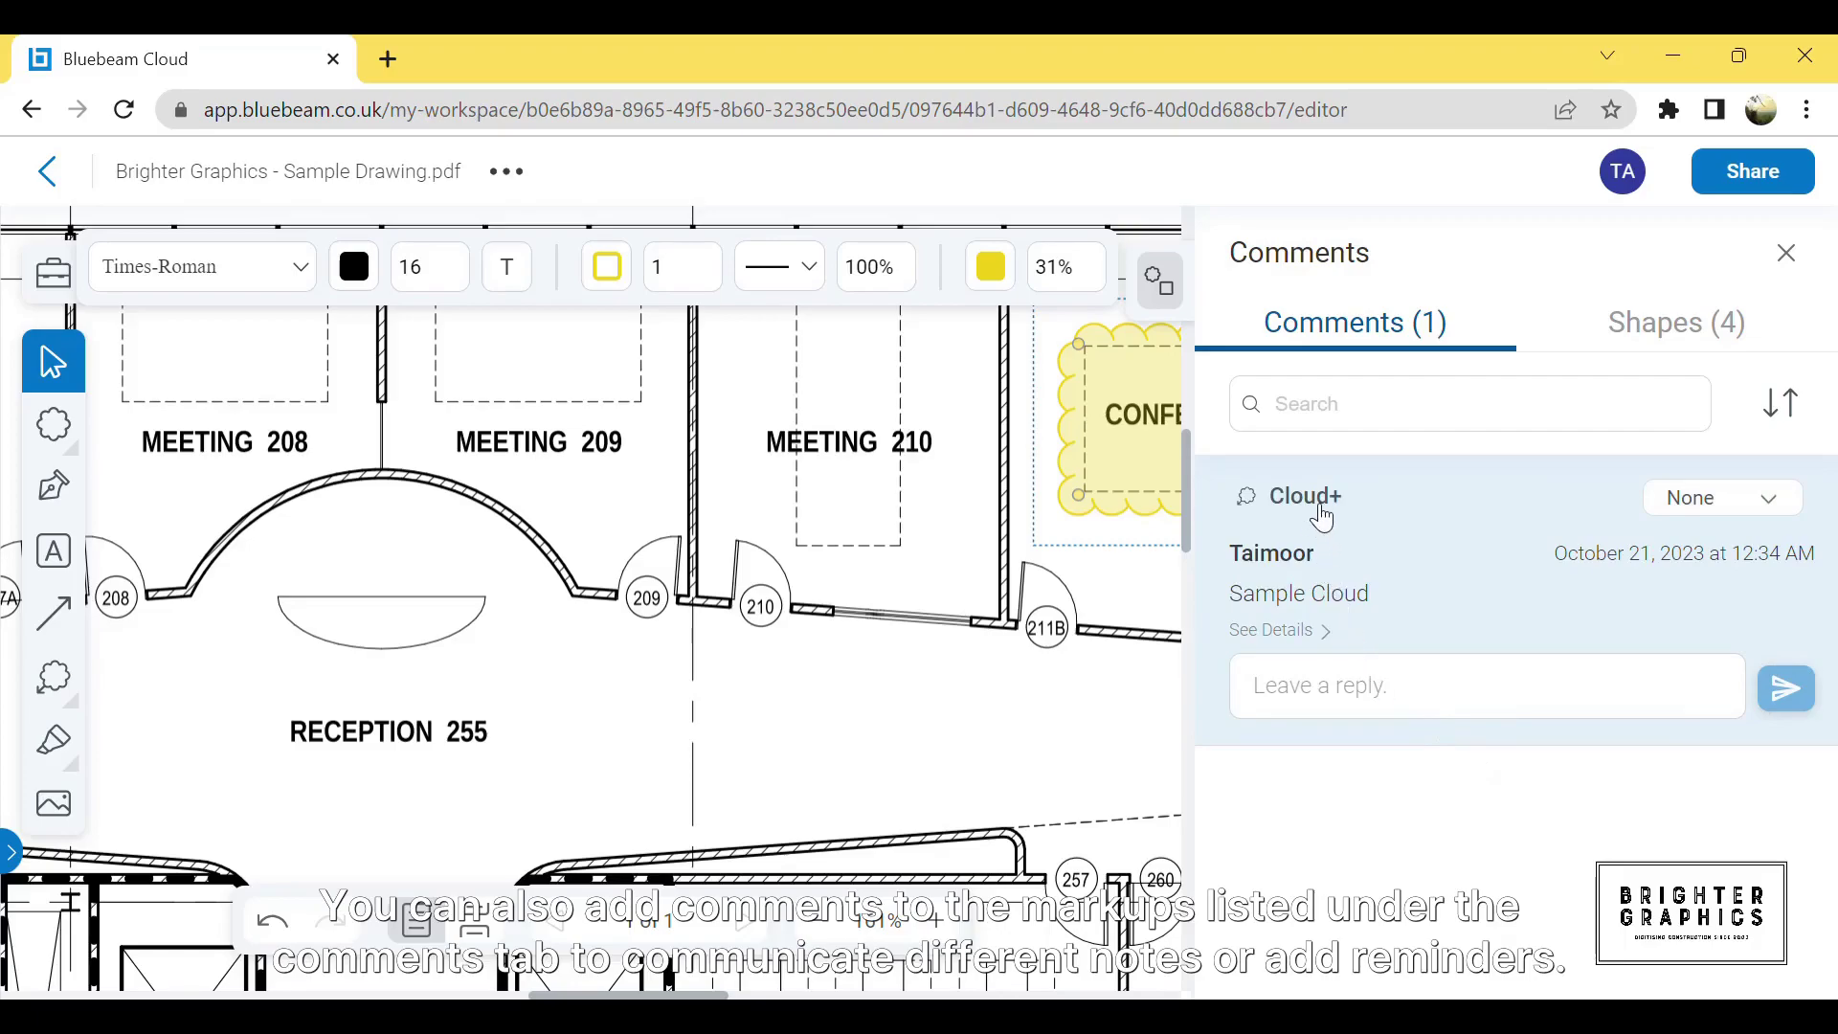
Step: Start a reply to the Cloud+ comment "Sample Cloud"
left_click(1382, 698)
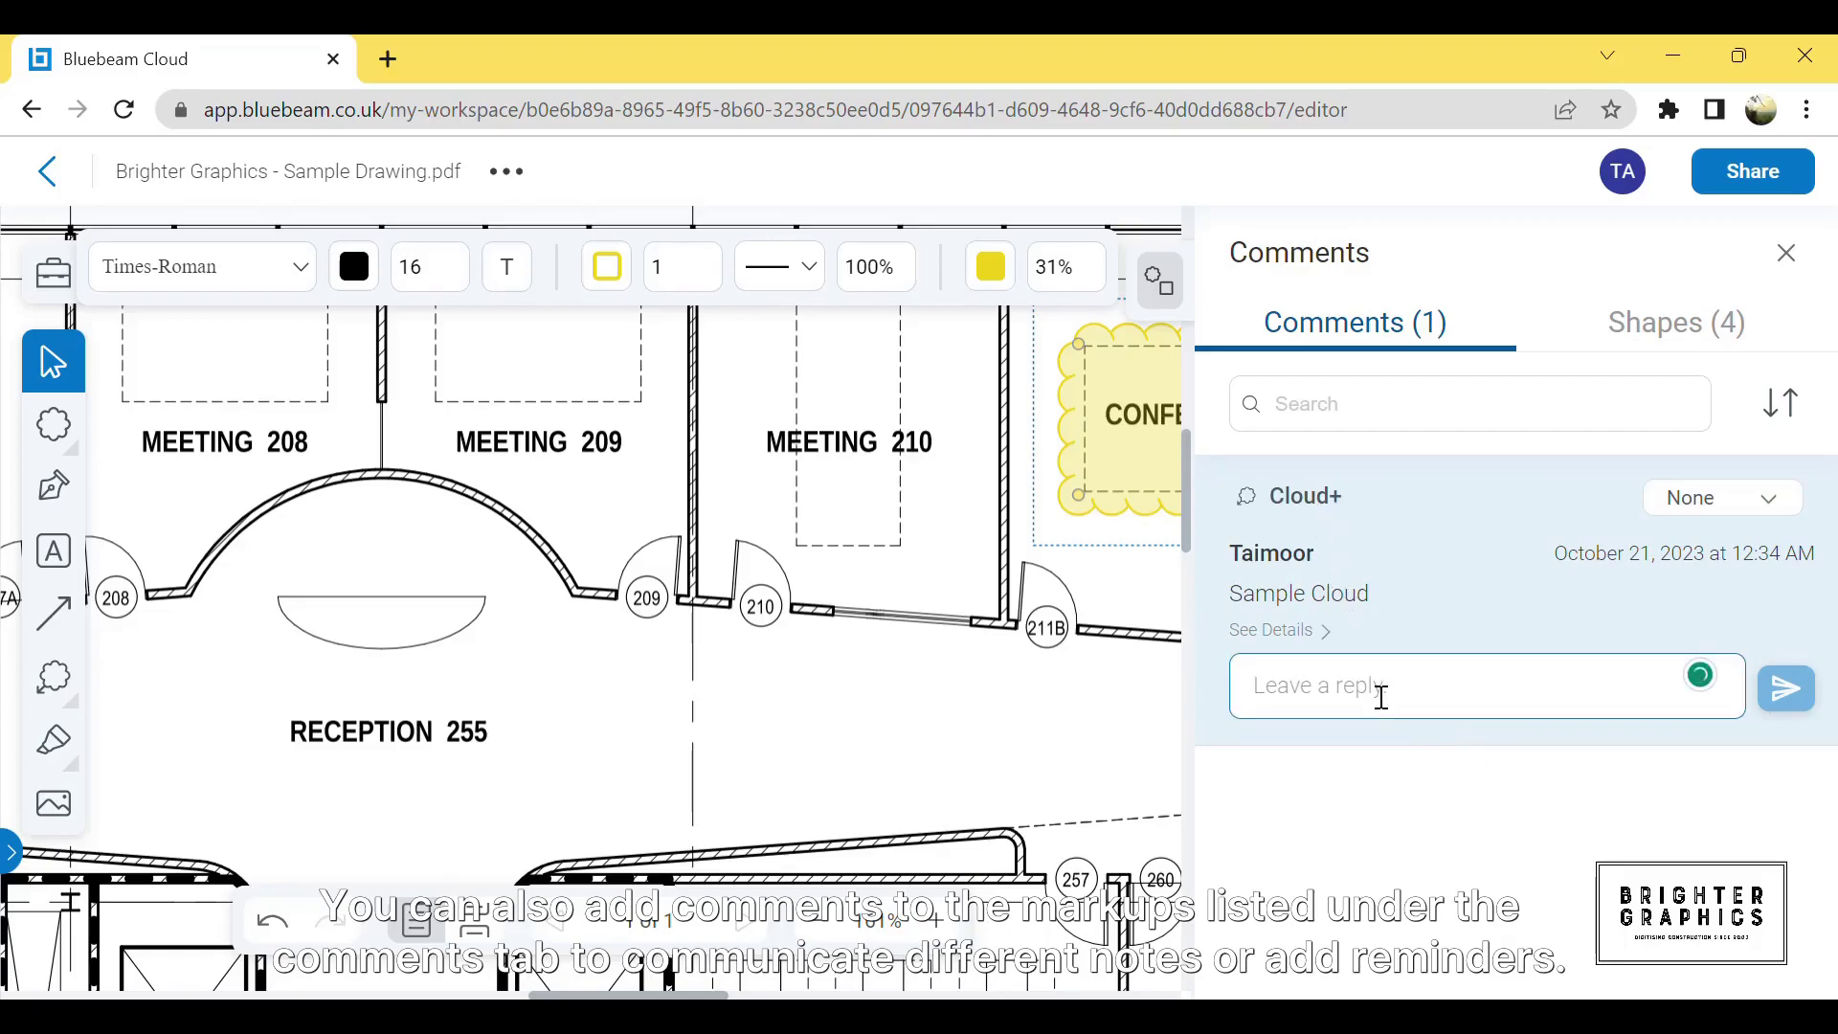